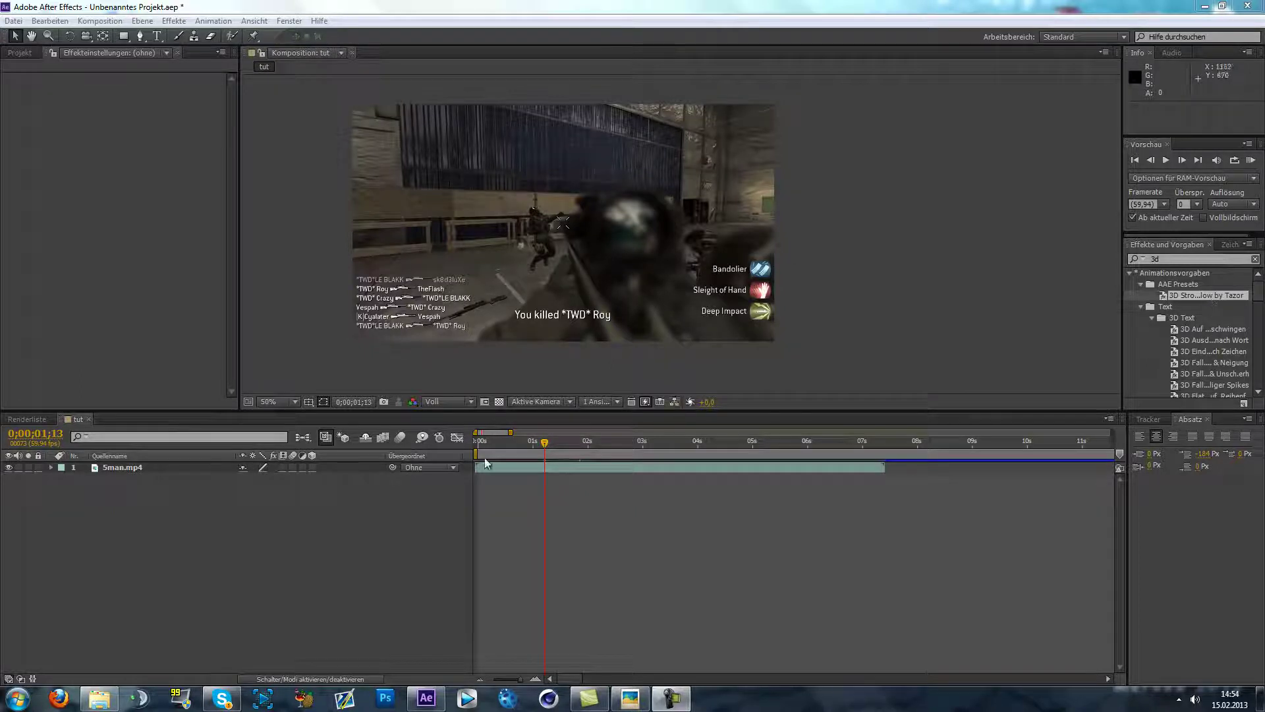
Step: Create a new black solid layer named "stroke" above the video clip
right_click(325, 530)
mouse_move(408, 543)
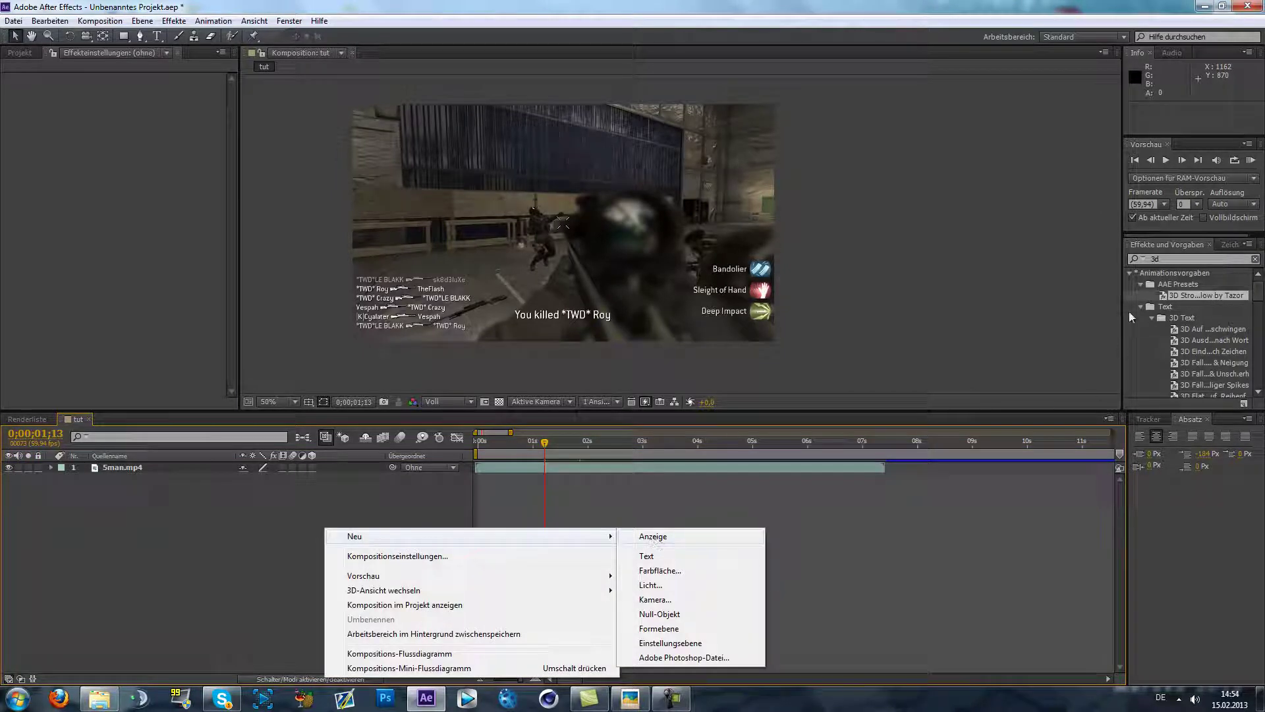
click(677, 570)
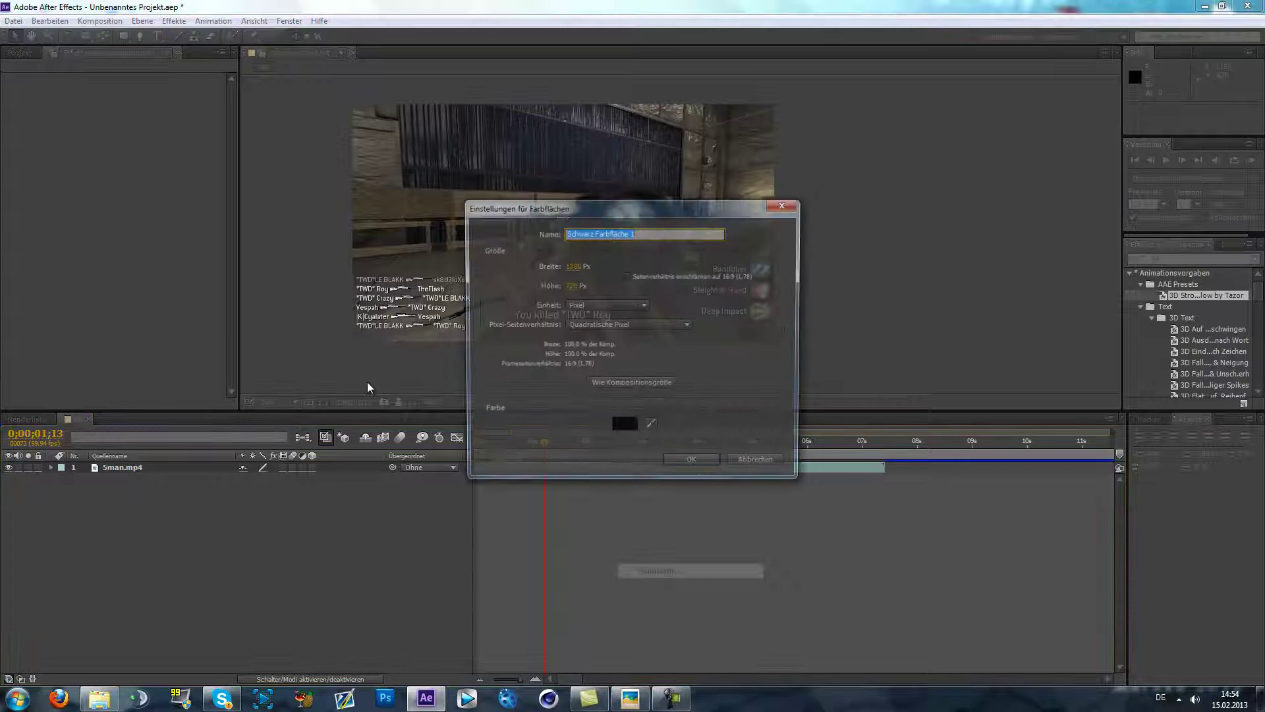
text(stroke)
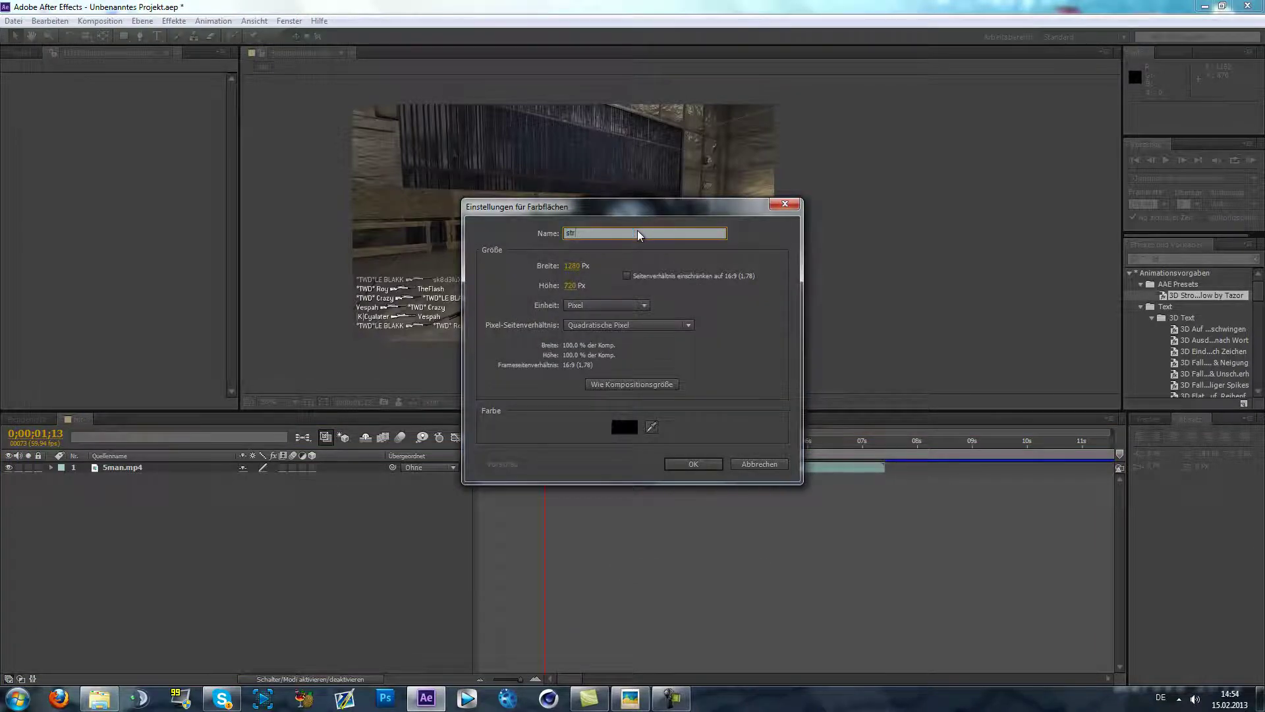
key(Return)
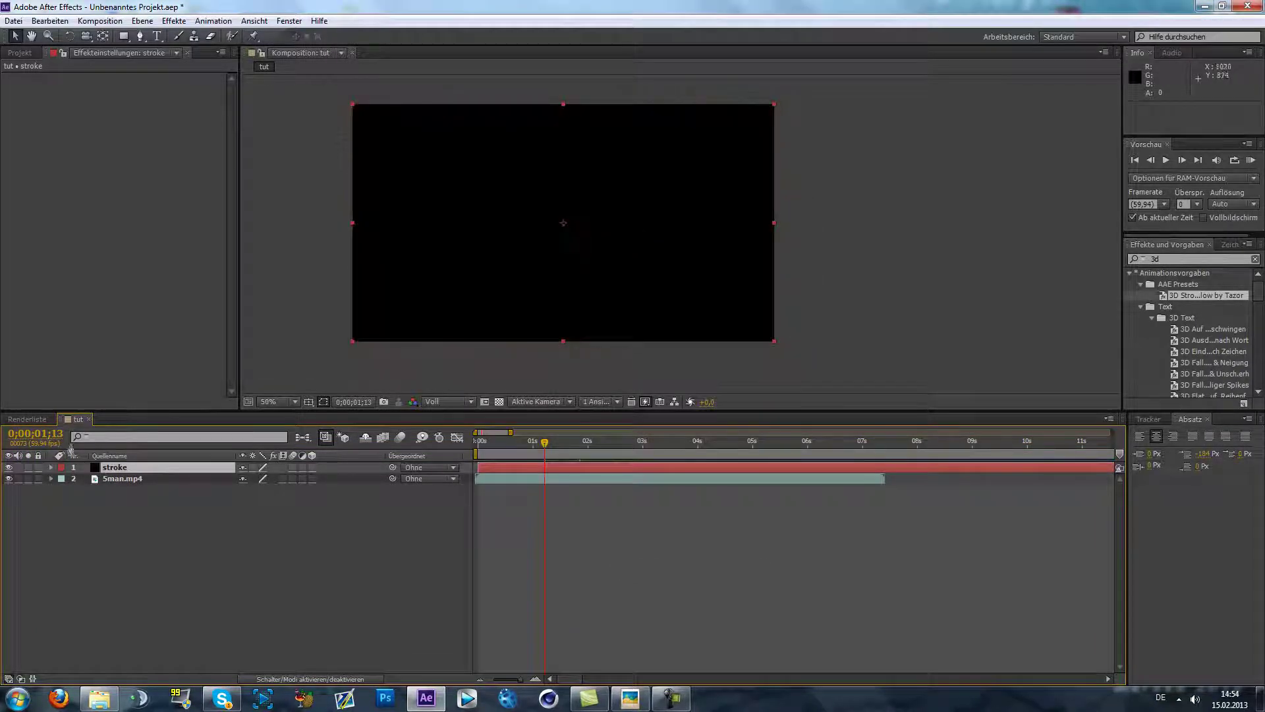
Step: Hide the stroke layer and outline the scope and rifle on it with a Pen tool mask reaching past the frame's lower edge
click(8, 467)
click(139, 36)
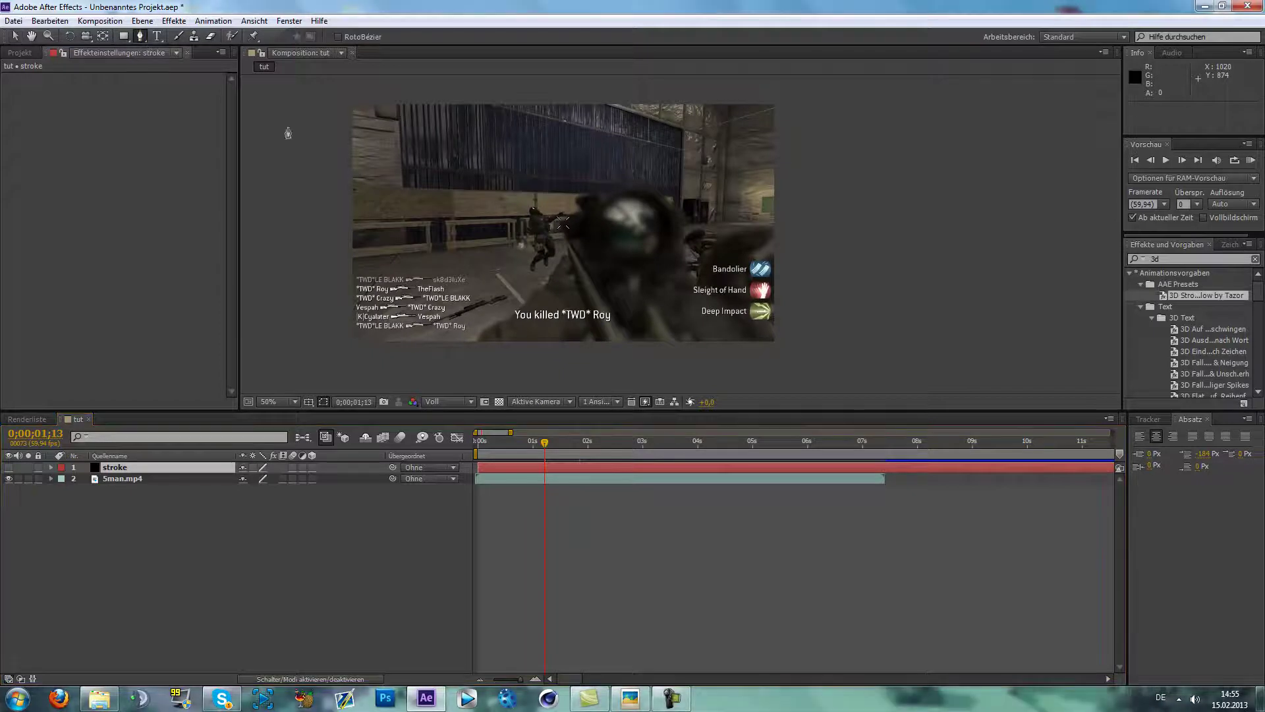
click(574, 276)
click(599, 348)
click(568, 250)
click(567, 234)
click(568, 221)
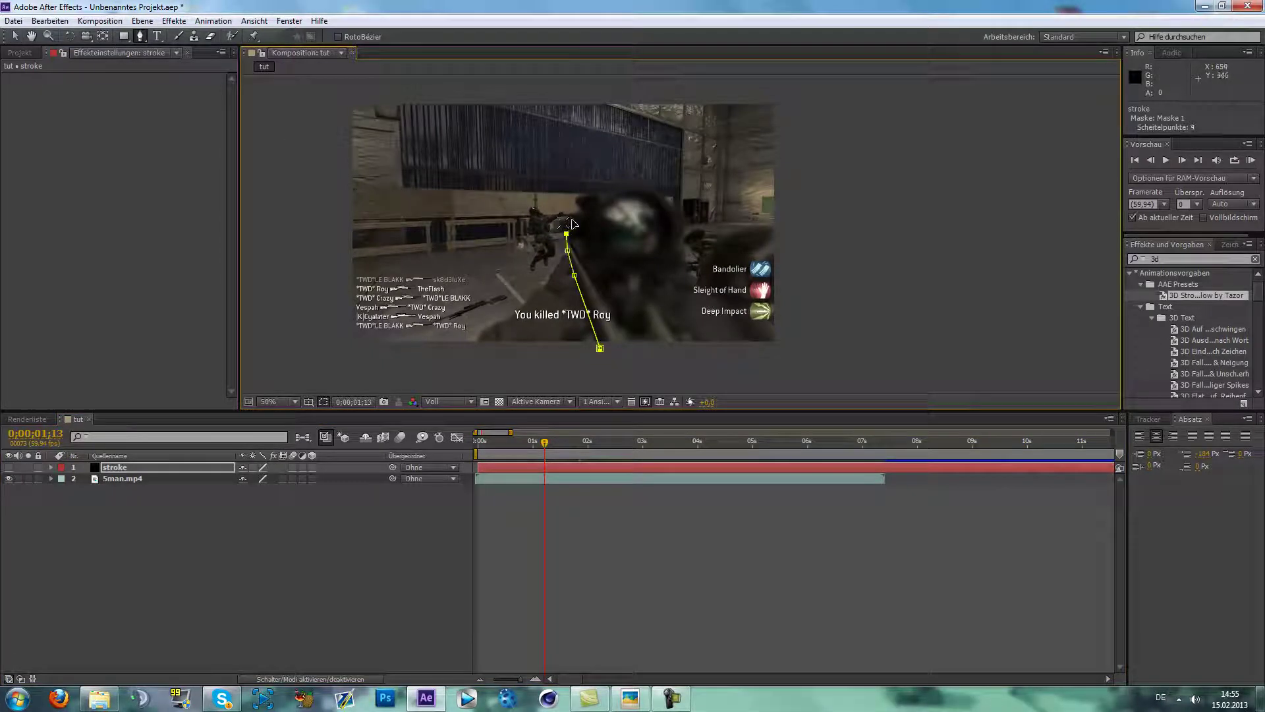
click(580, 208)
click(578, 196)
click(599, 196)
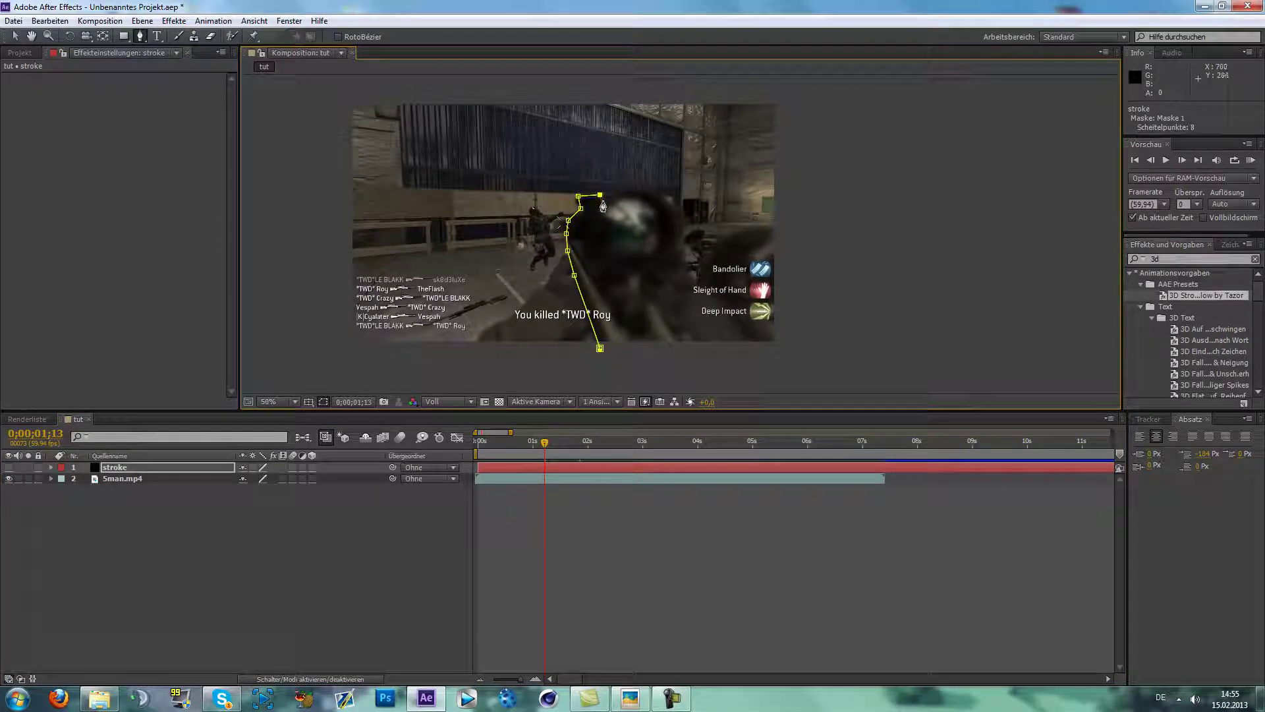
click(601, 202)
click(618, 188)
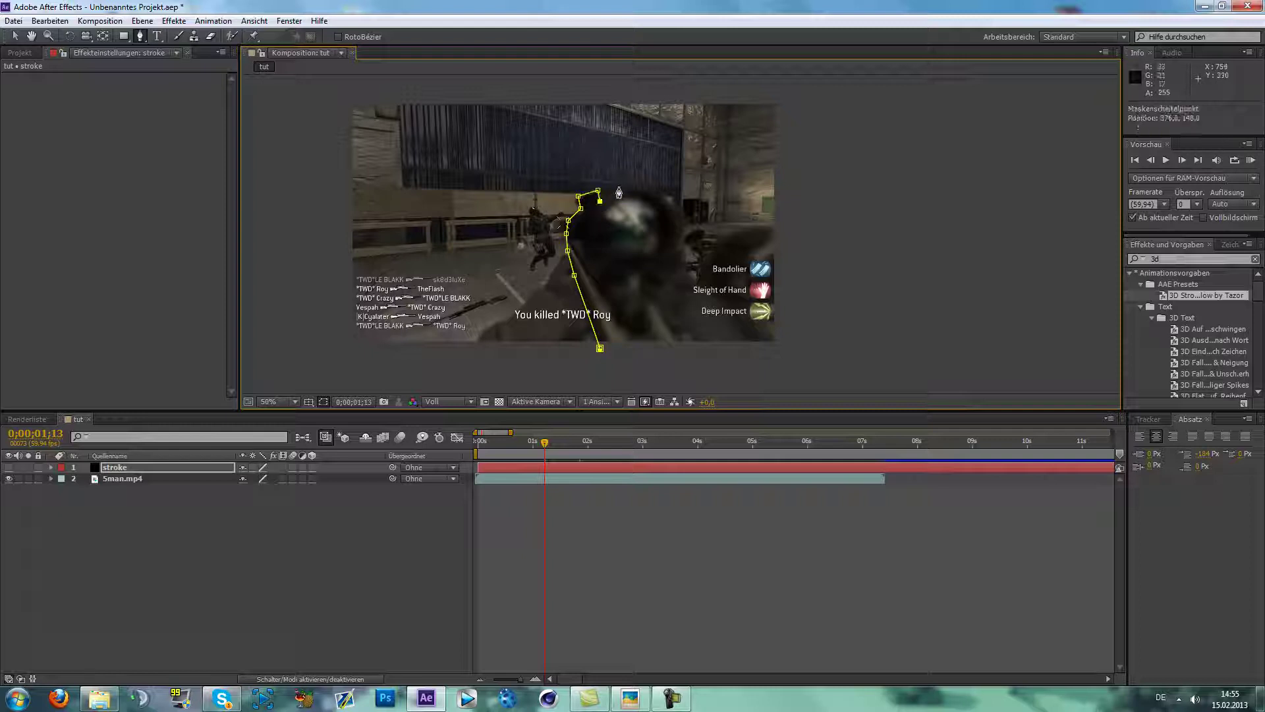
click(644, 189)
click(671, 209)
click(681, 238)
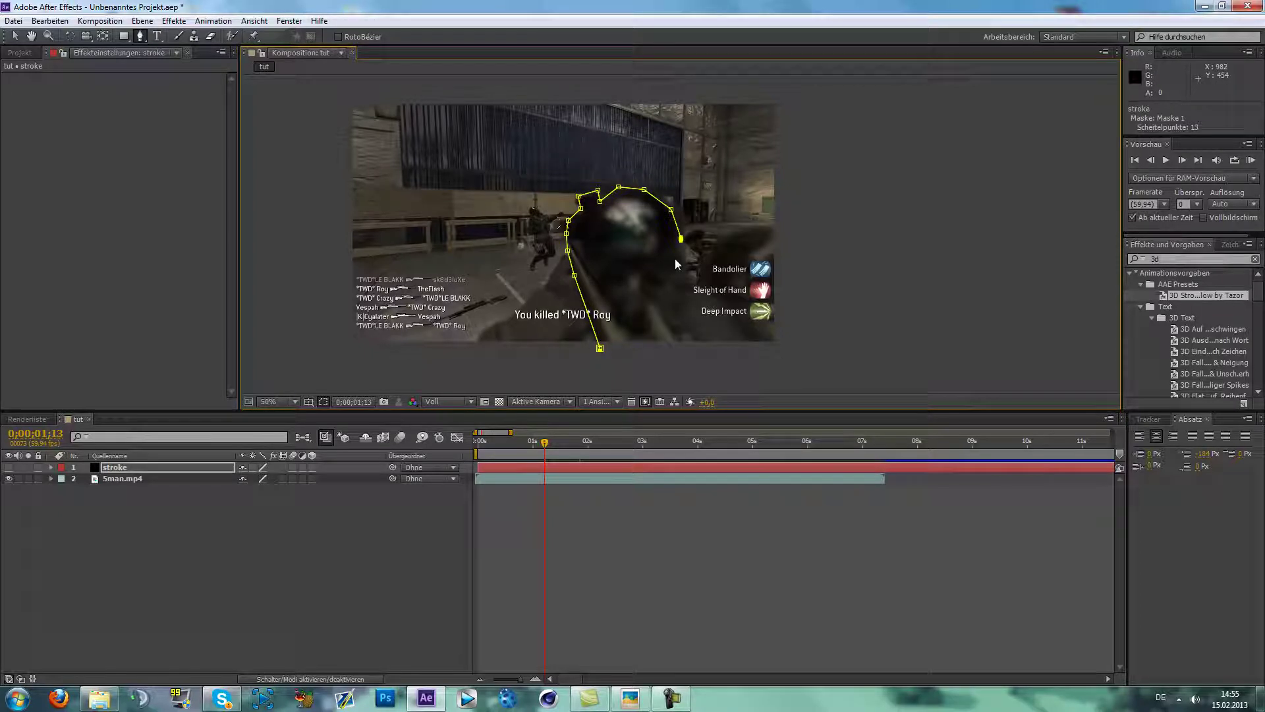
click(641, 282)
click(647, 309)
click(675, 348)
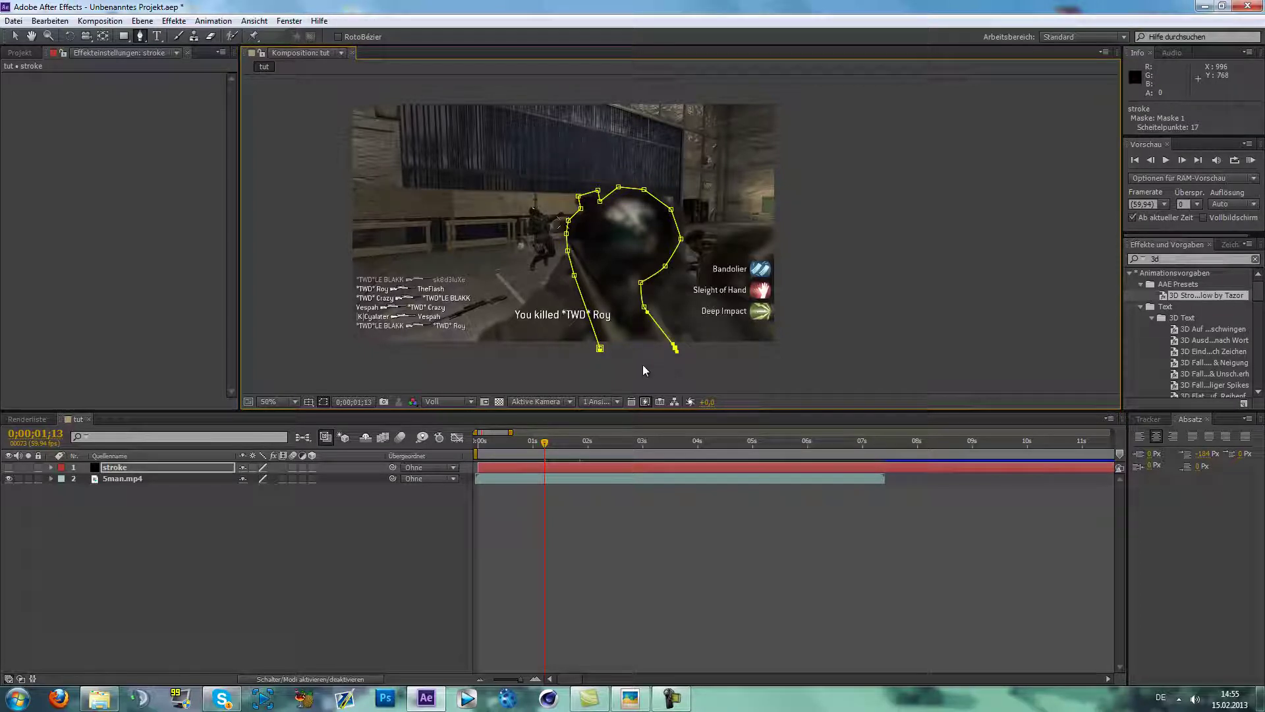
click(664, 513)
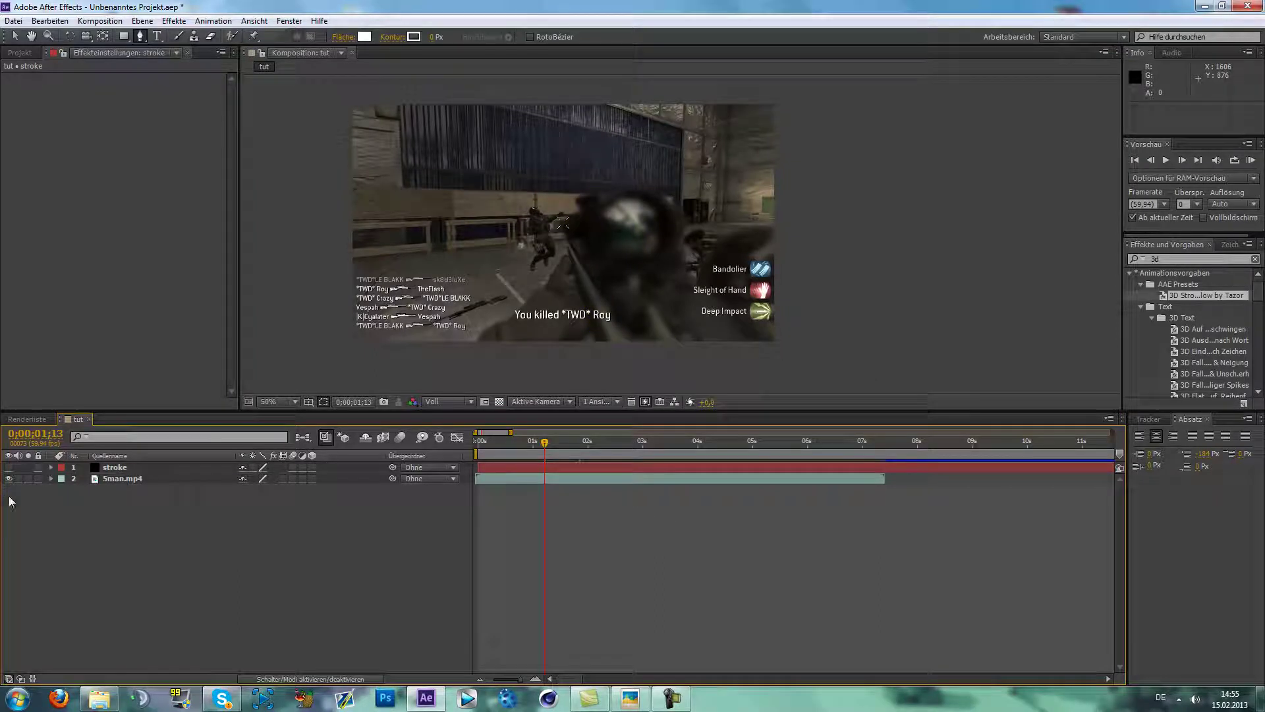
Step: Make the stroke layer visible again and set a keyframe for its mask path at 0;00;01;13
click(9, 467)
click(566, 467)
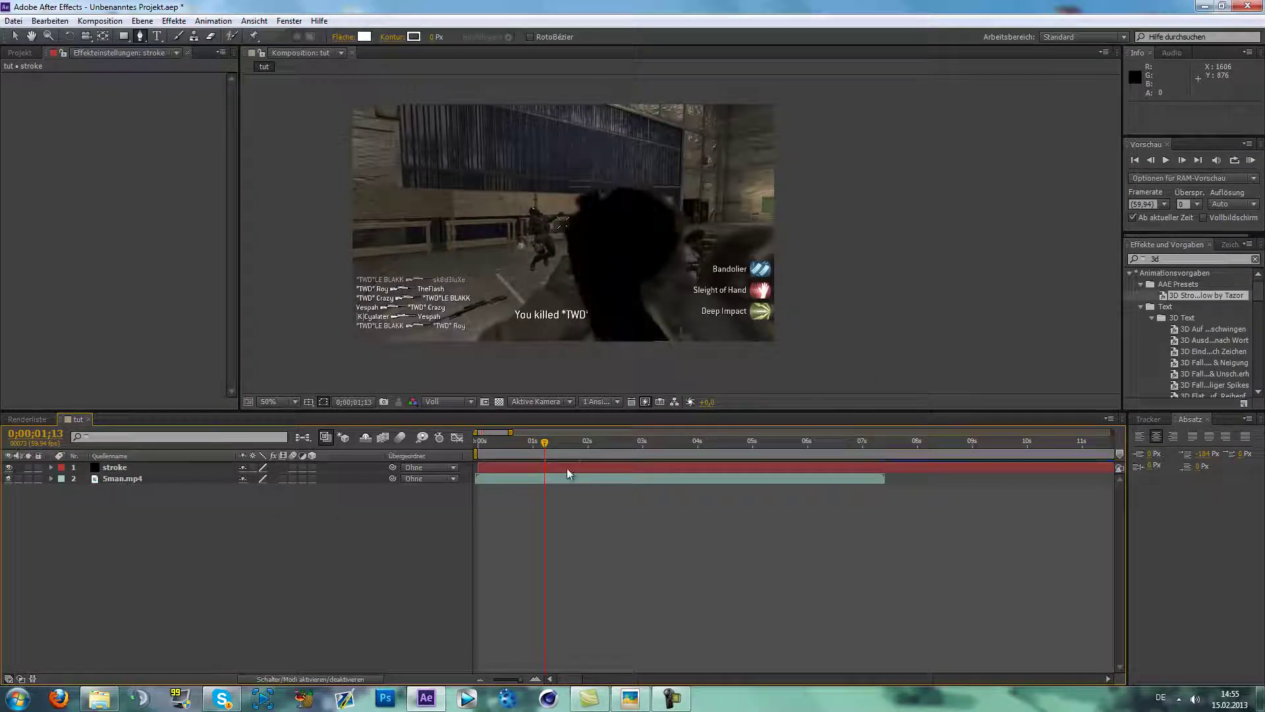
key(m)
click(850, 588)
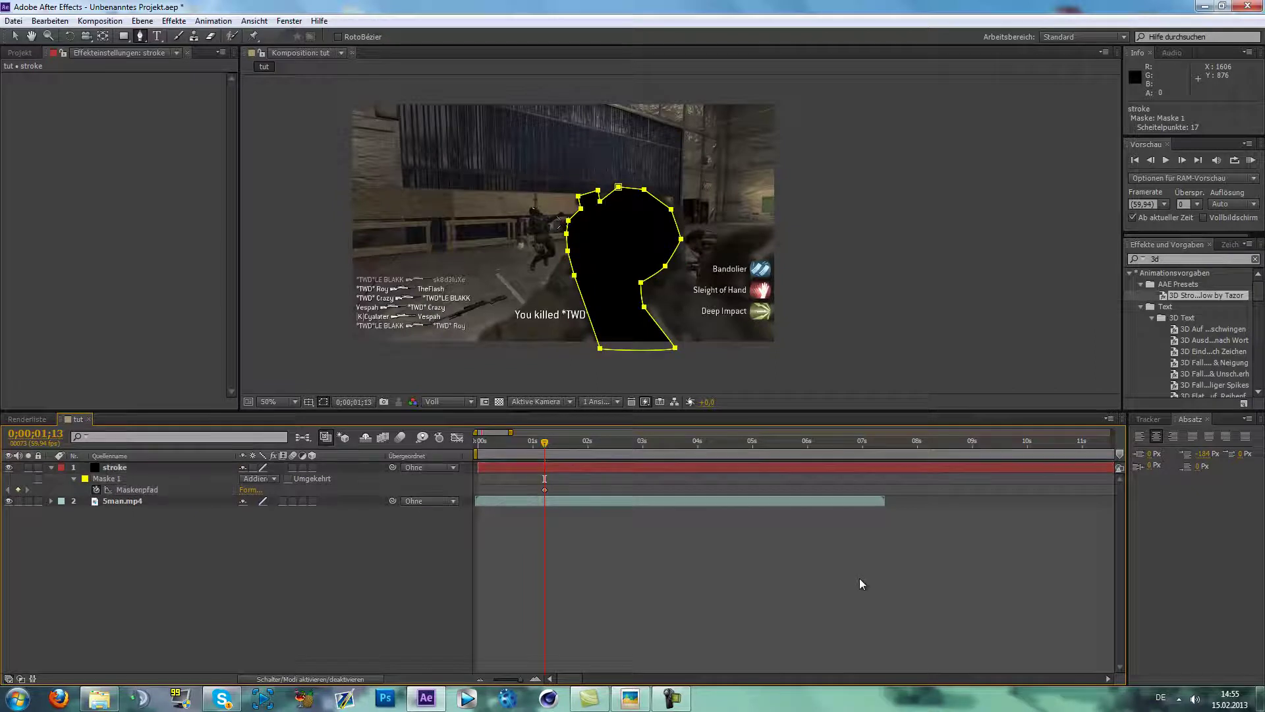
Step: Find the 3D Stroke effect by searching for "3d str" and apply it to the stroke layer
click(1218, 274)
text(str)
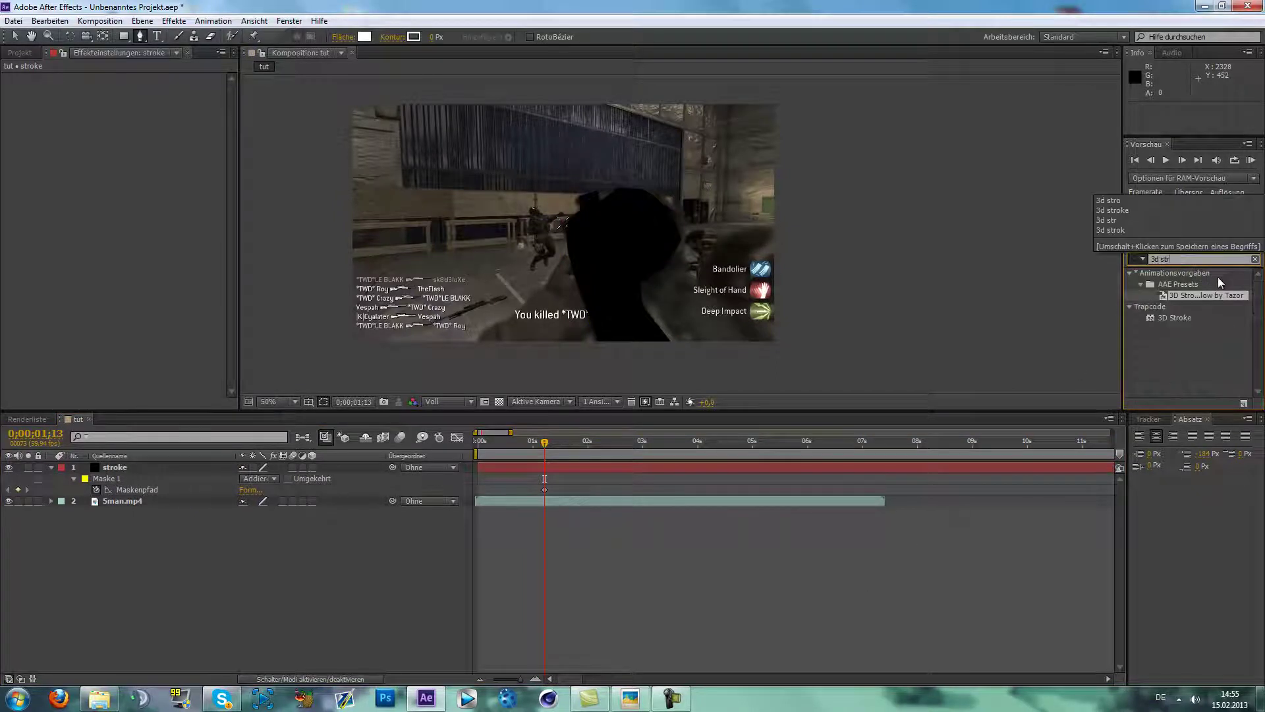
click(1164, 322)
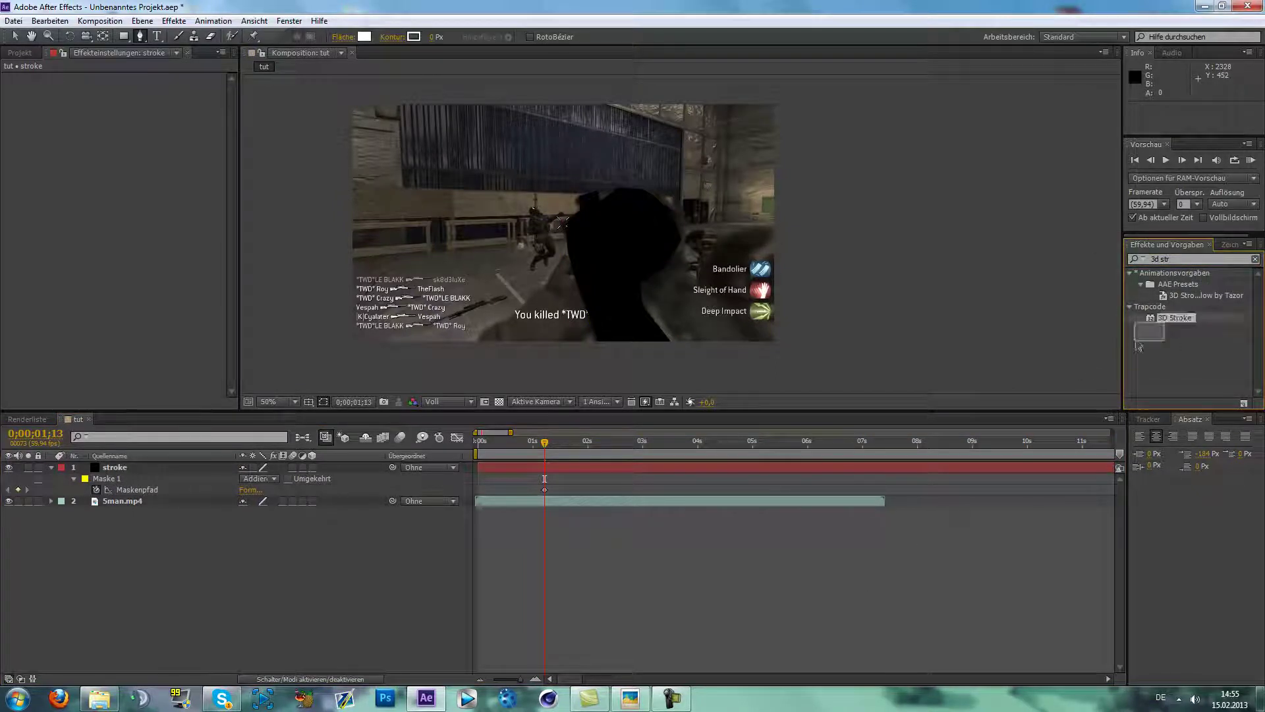
drag(1162, 321, 599, 470)
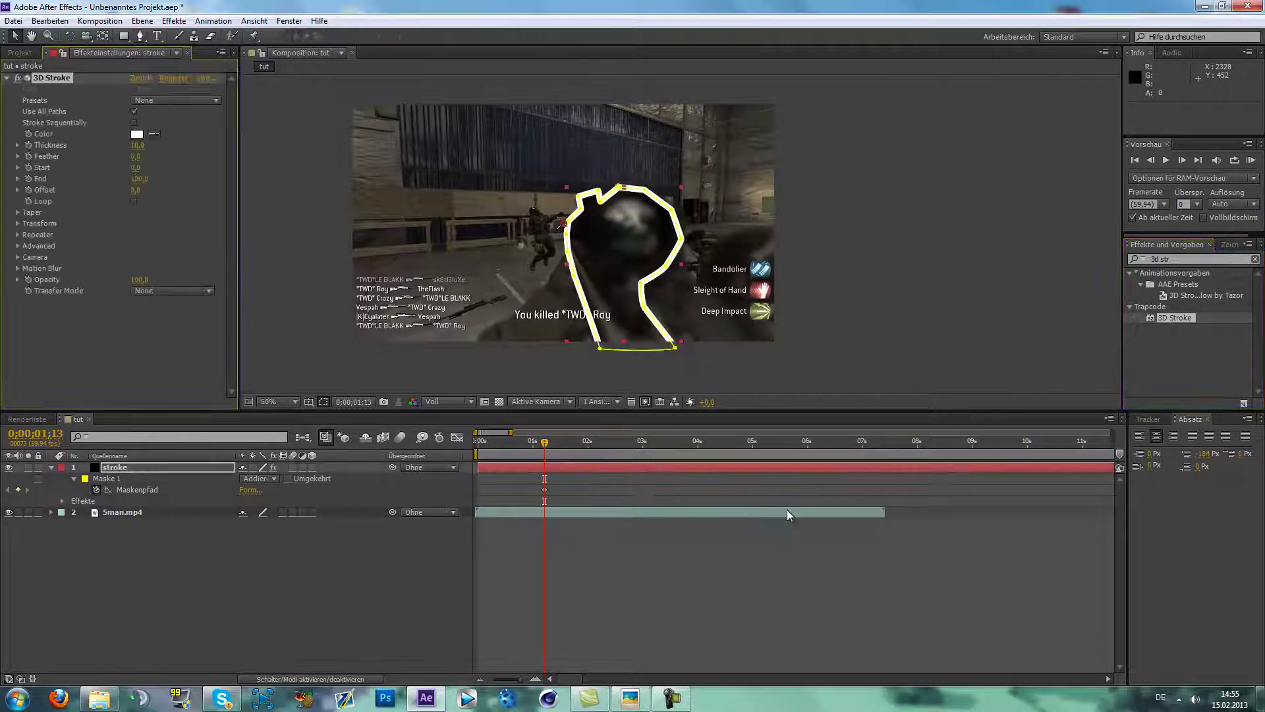
Step: Find the Leuchten effect by searching for "leuch" and add it below 3D Stroke on the stroke layer
click(1181, 259)
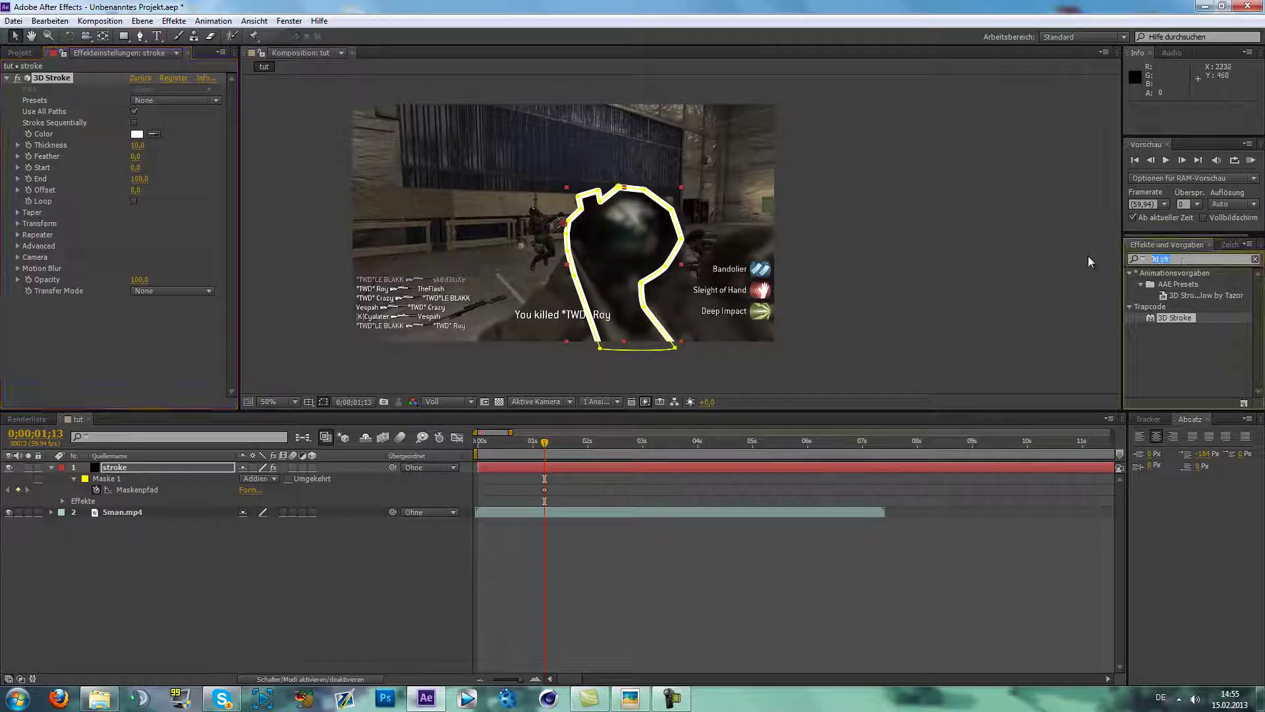
key(BackSpace)
text(leuch)
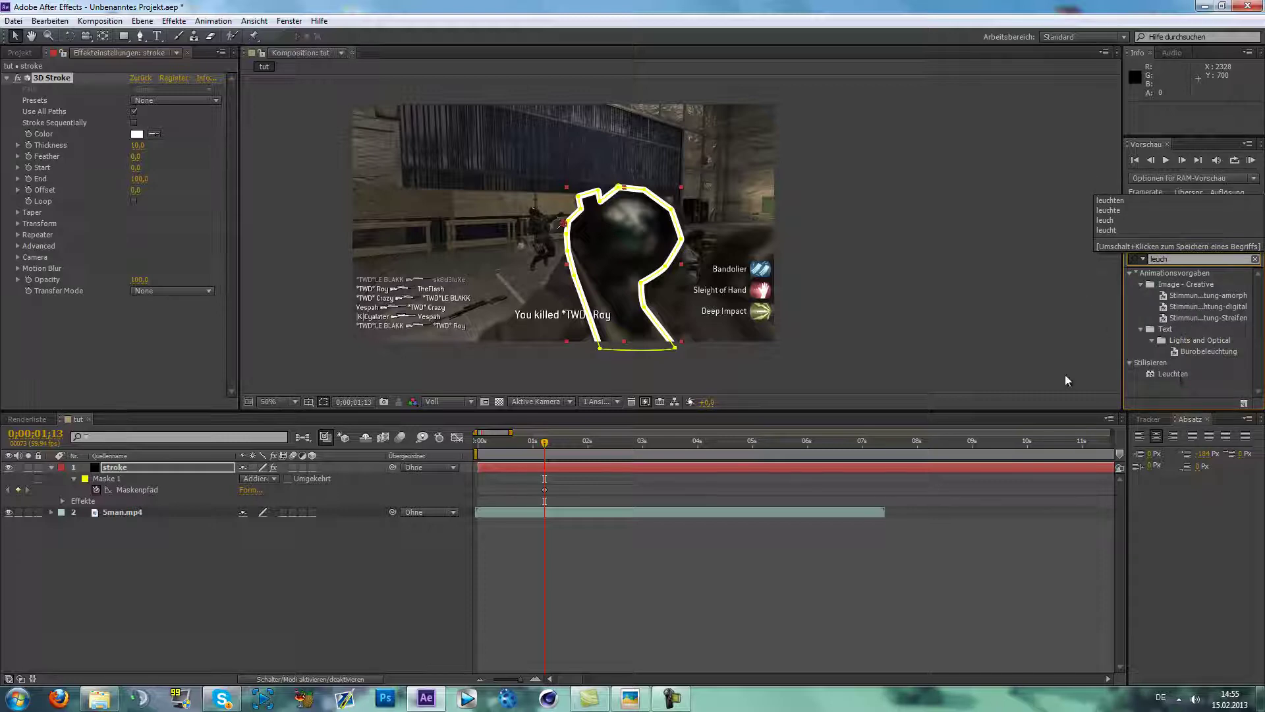
mouse_move(1173, 374)
mouse_down()
mouse_move(298, 304)
mouse_move(159, 311)
mouse_up()
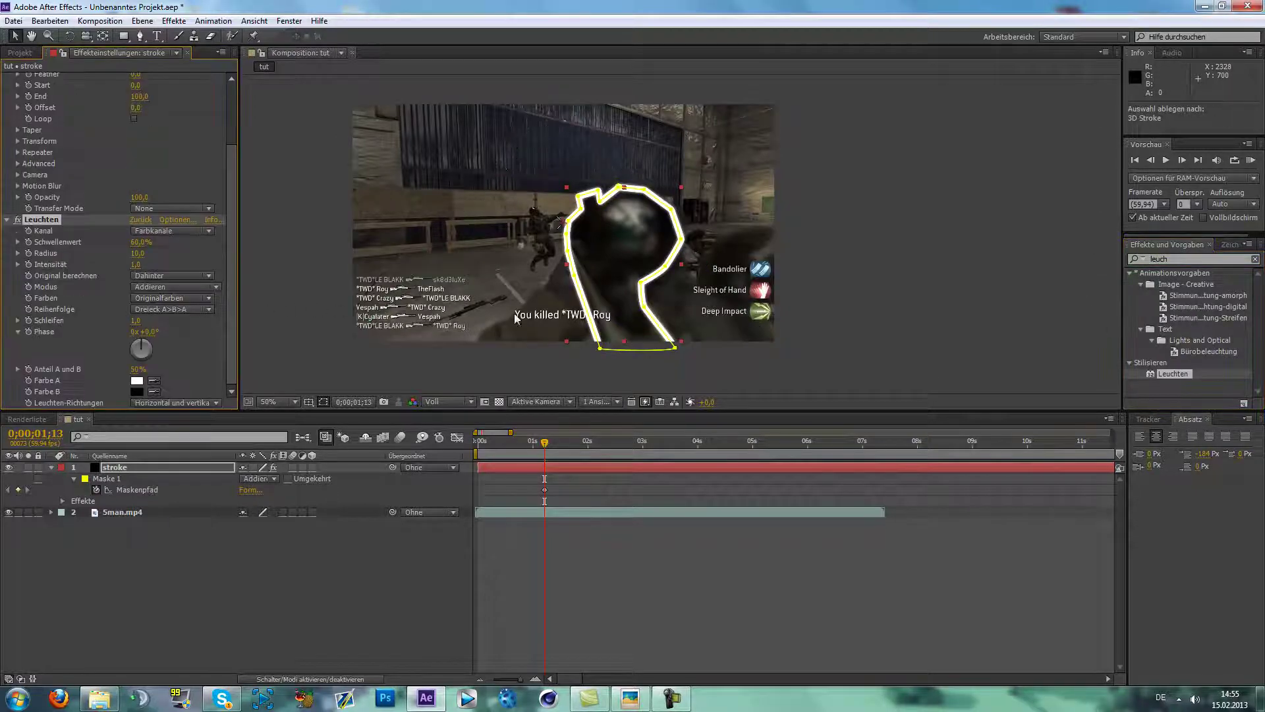
Step: Find the Starglow effect by searching for "starglo" and add it below Leuchten on the stroke layer
double_click(1207, 260)
text(star)
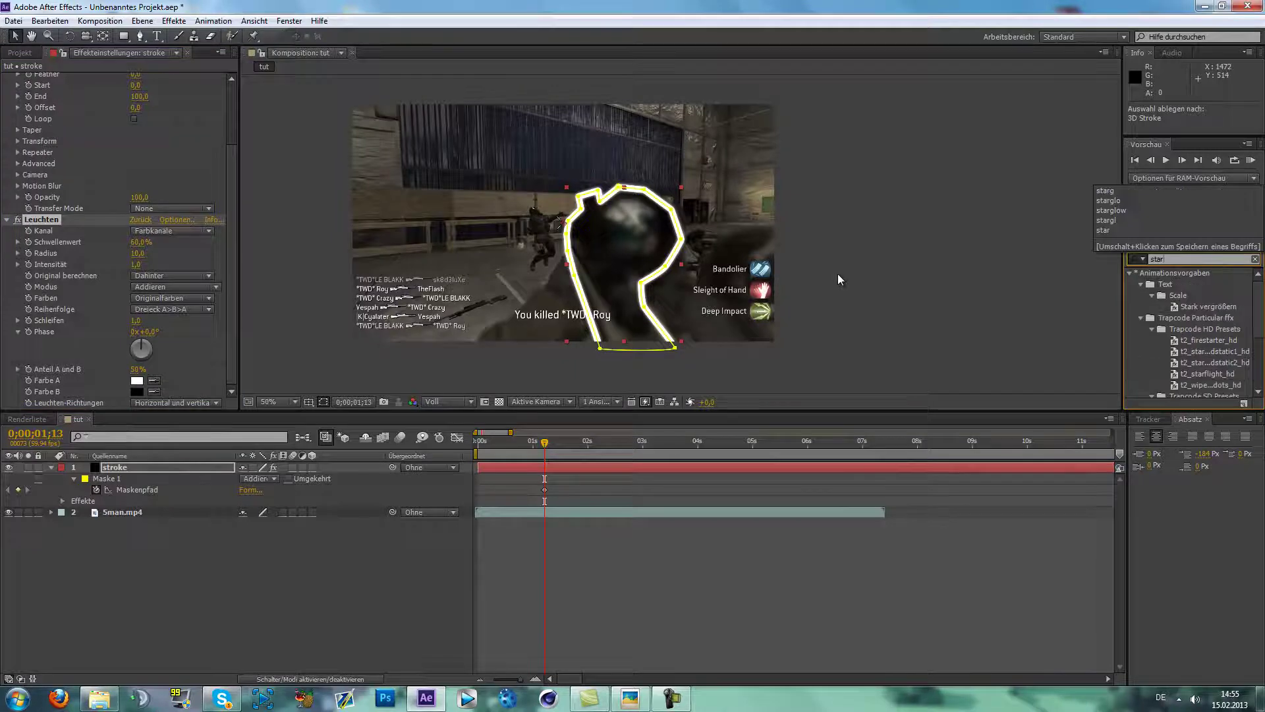
text(glo)
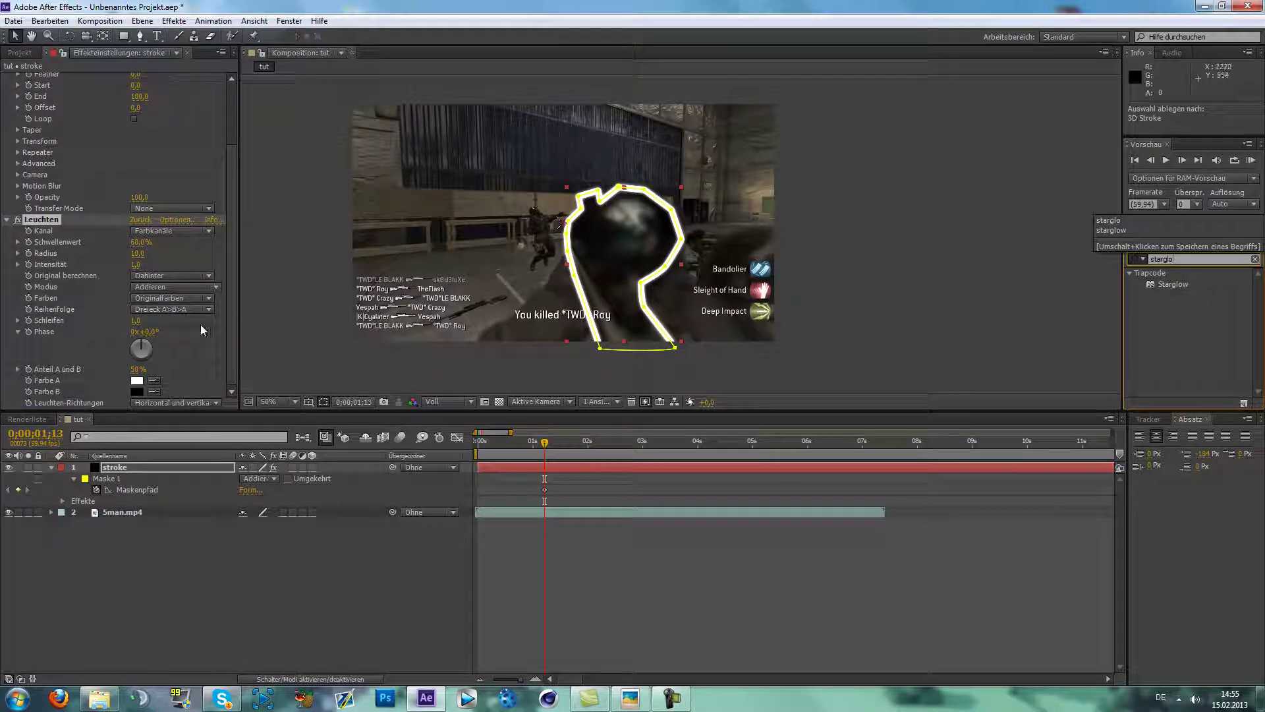
drag(201, 324, 137, 308)
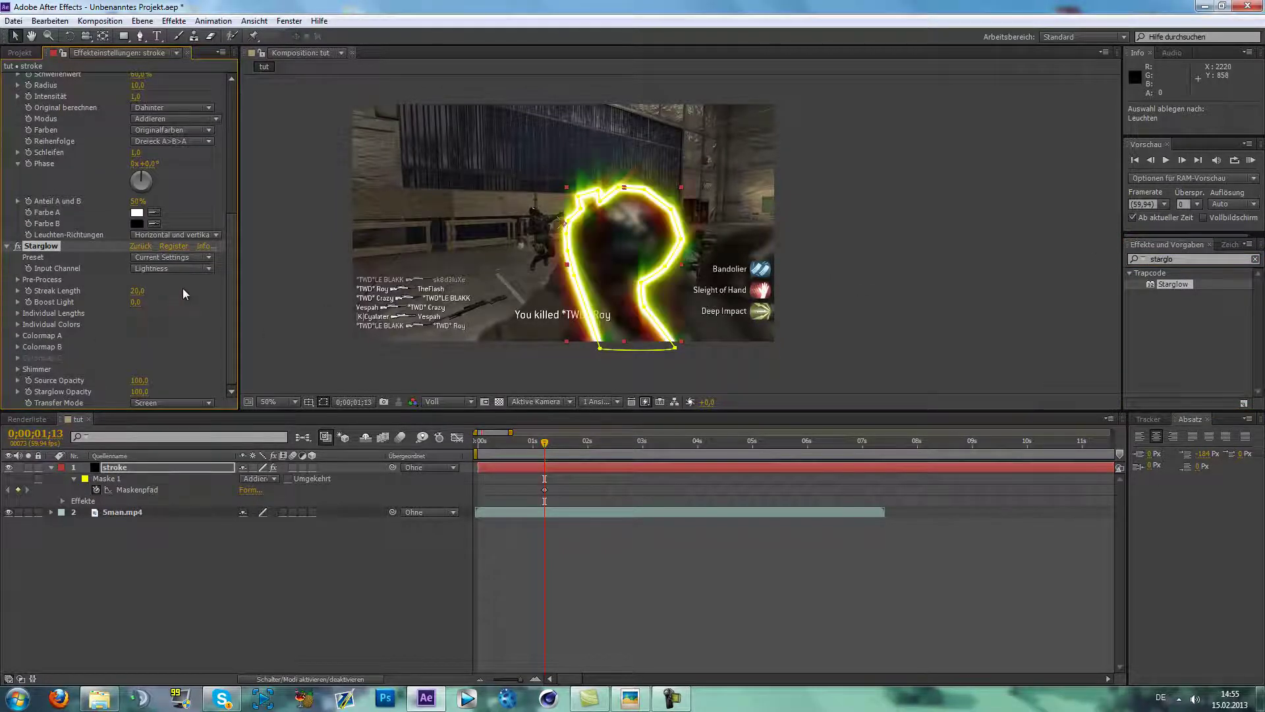
Step: Collapse the Leuchten and Starglow effects and switch both of them off
scroll(181, 287, up, 8)
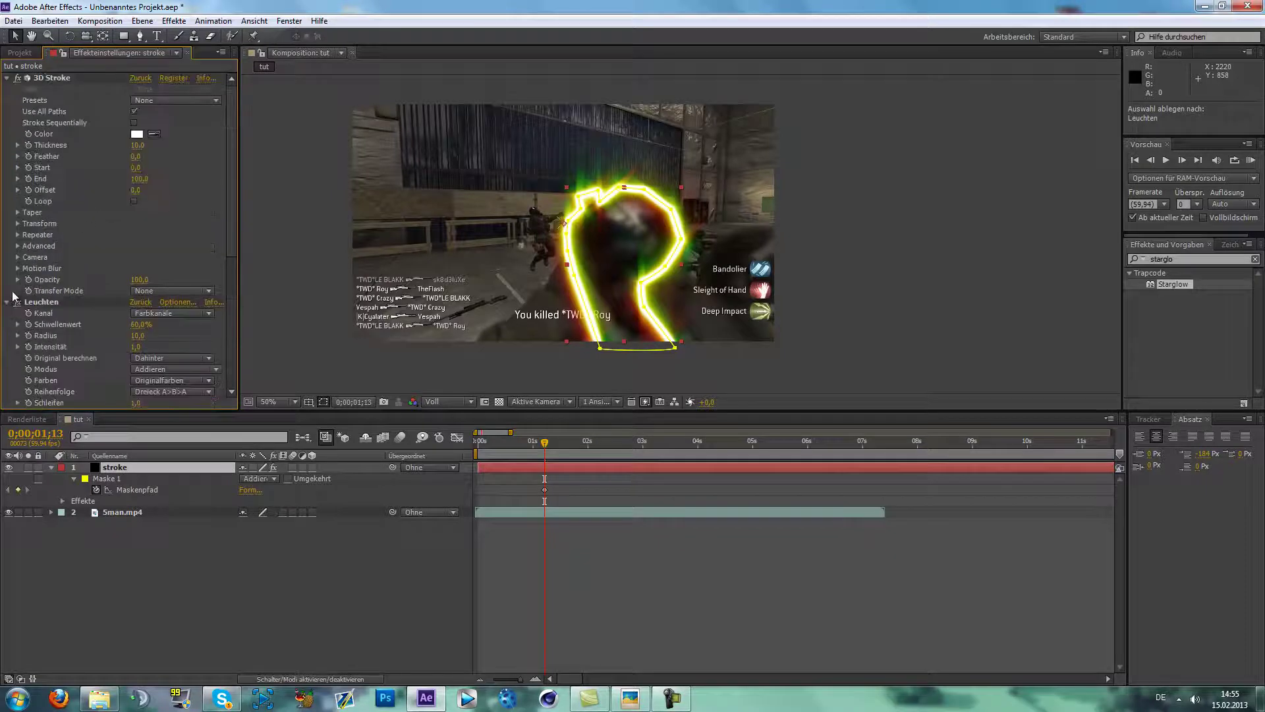
click(8, 302)
click(8, 313)
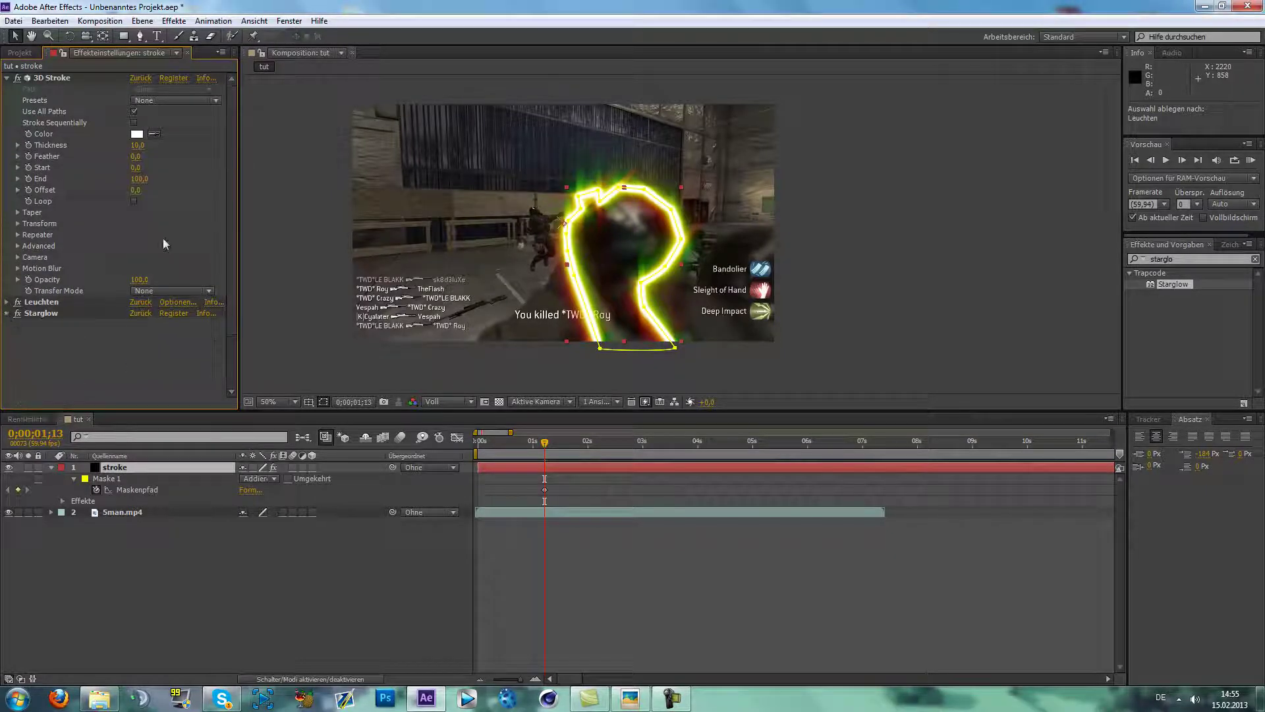
click(18, 302)
click(18, 313)
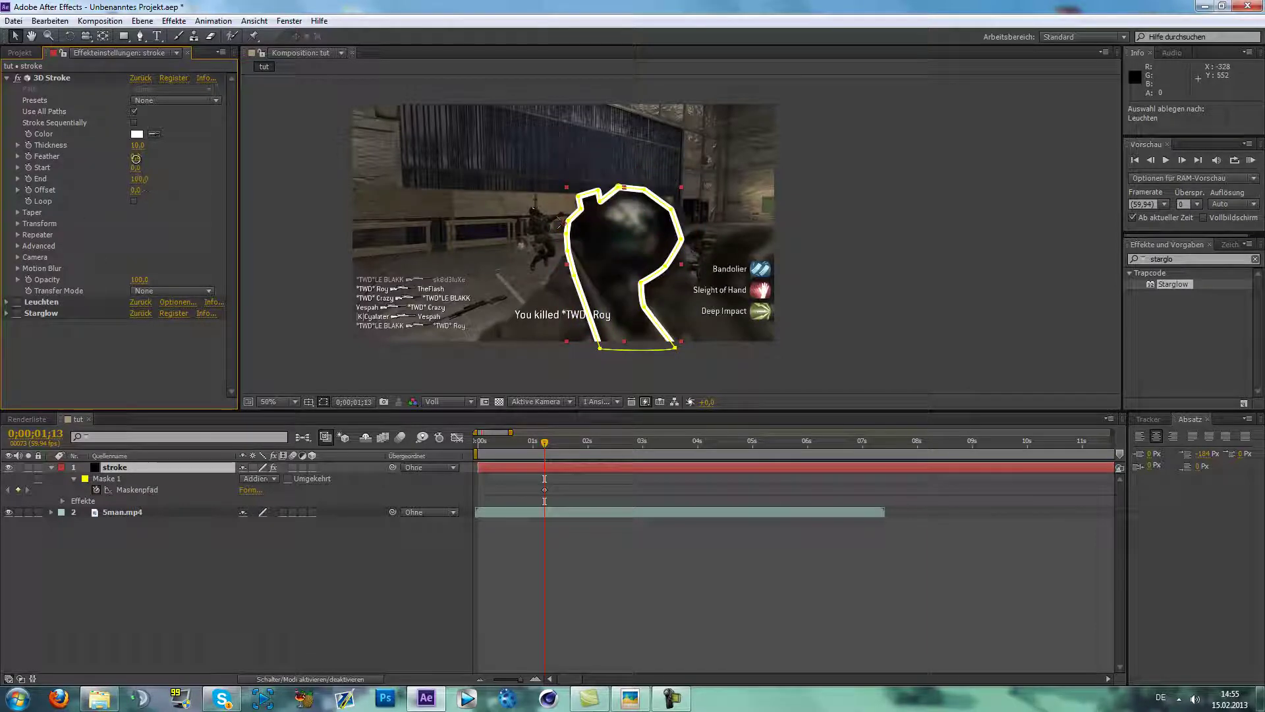
Step: Change the 3D Stroke color to a bright blue
click(137, 134)
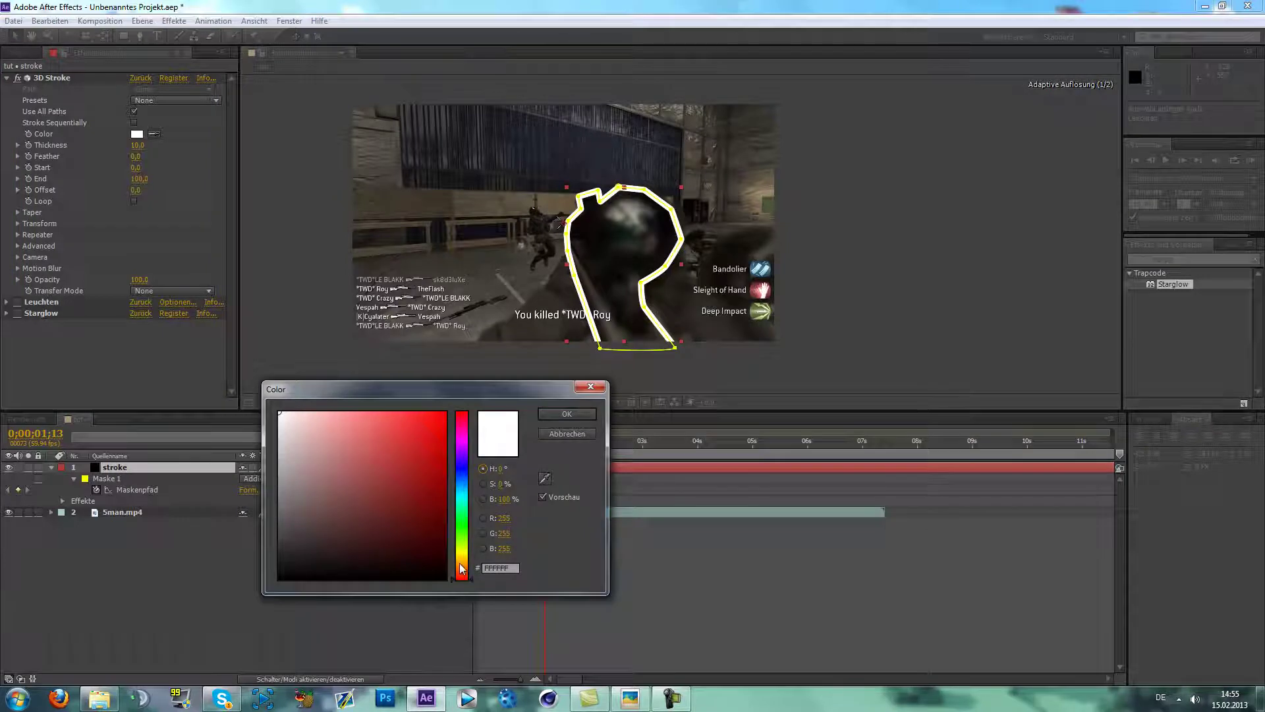
click(462, 564)
click(406, 443)
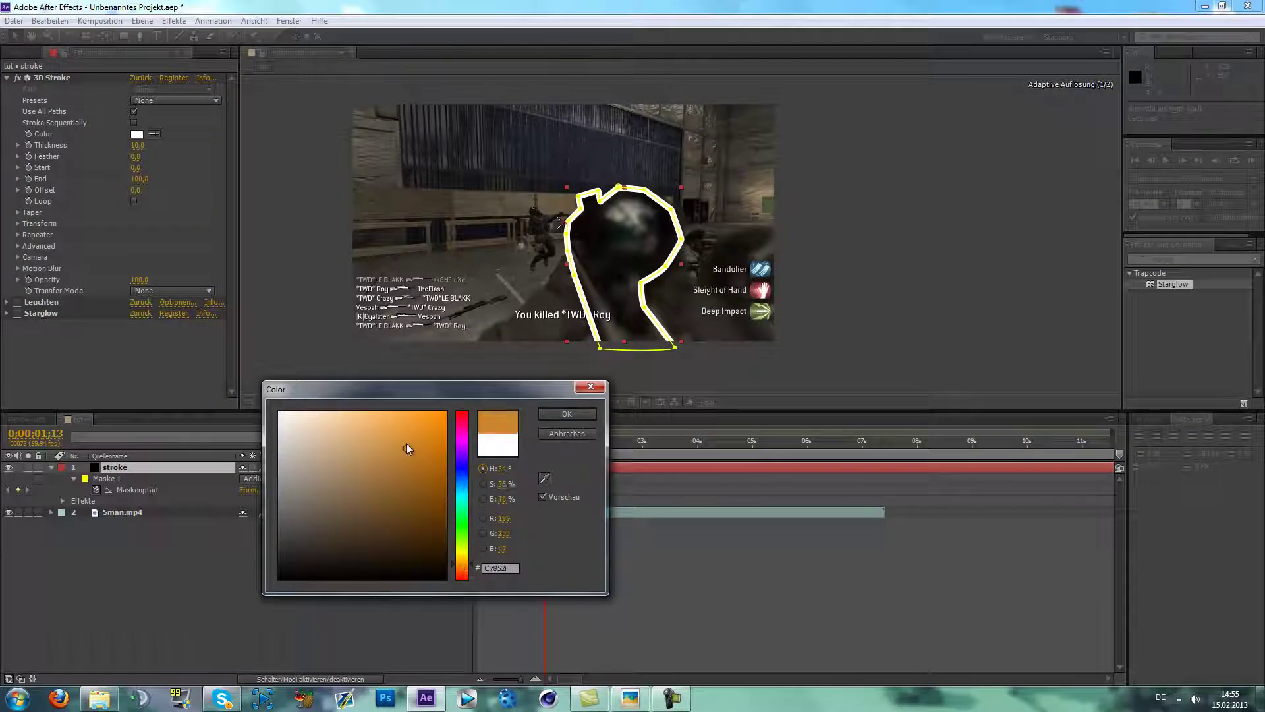
mouse_move(464, 558)
mouse_down()
mouse_move(430, 498)
mouse_move(450, 495)
mouse_up()
click(457, 488)
drag(406, 443, 444, 419)
click(458, 480)
key(Return)
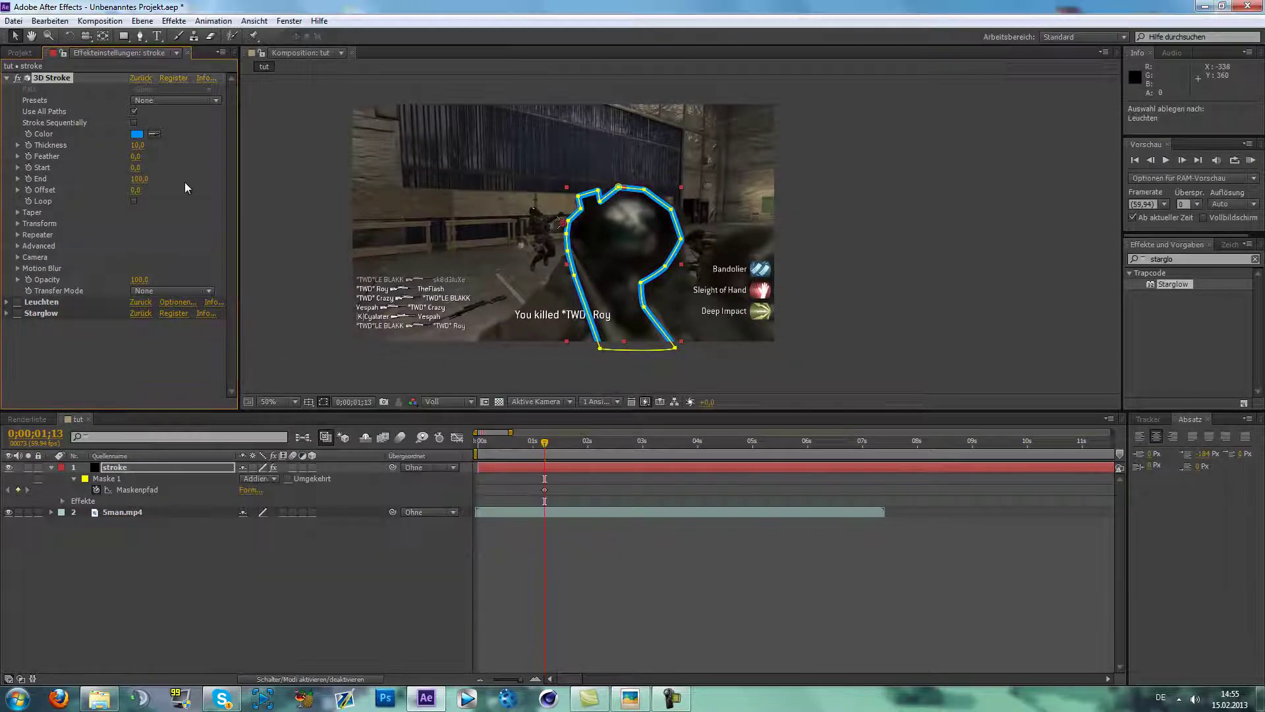
Step: Try out thicker outlines in 3D Stroke, then set its Thickness to 8.5
mouse_move(144, 146)
mouse_down()
mouse_move(689, 210)
mouse_move(153, 182)
mouse_move(744, 260)
mouse_move(261, 191)
mouse_move(94, 193)
mouse_move(237, 192)
mouse_move(175, 204)
mouse_move(265, 215)
mouse_up()
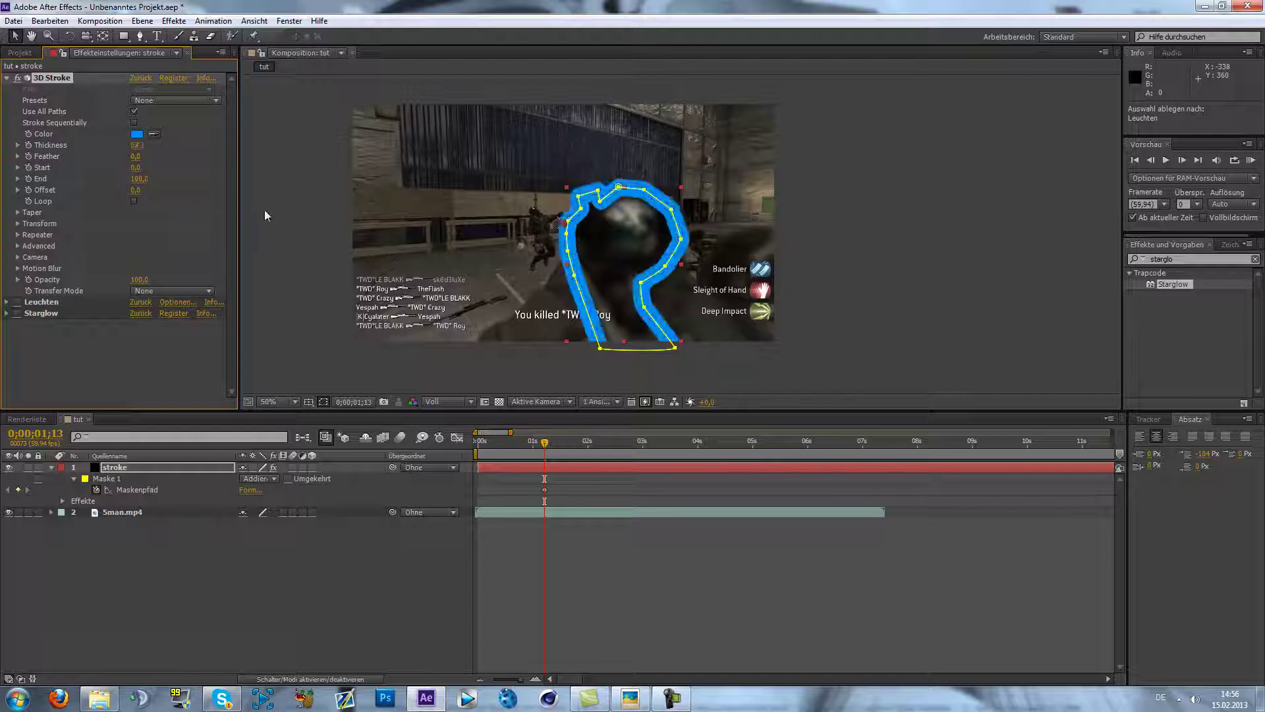
mouse_move(464, 287)
mouse_down()
mouse_move(477, 251)
mouse_move(1066, 362)
mouse_move(993, 354)
mouse_up()
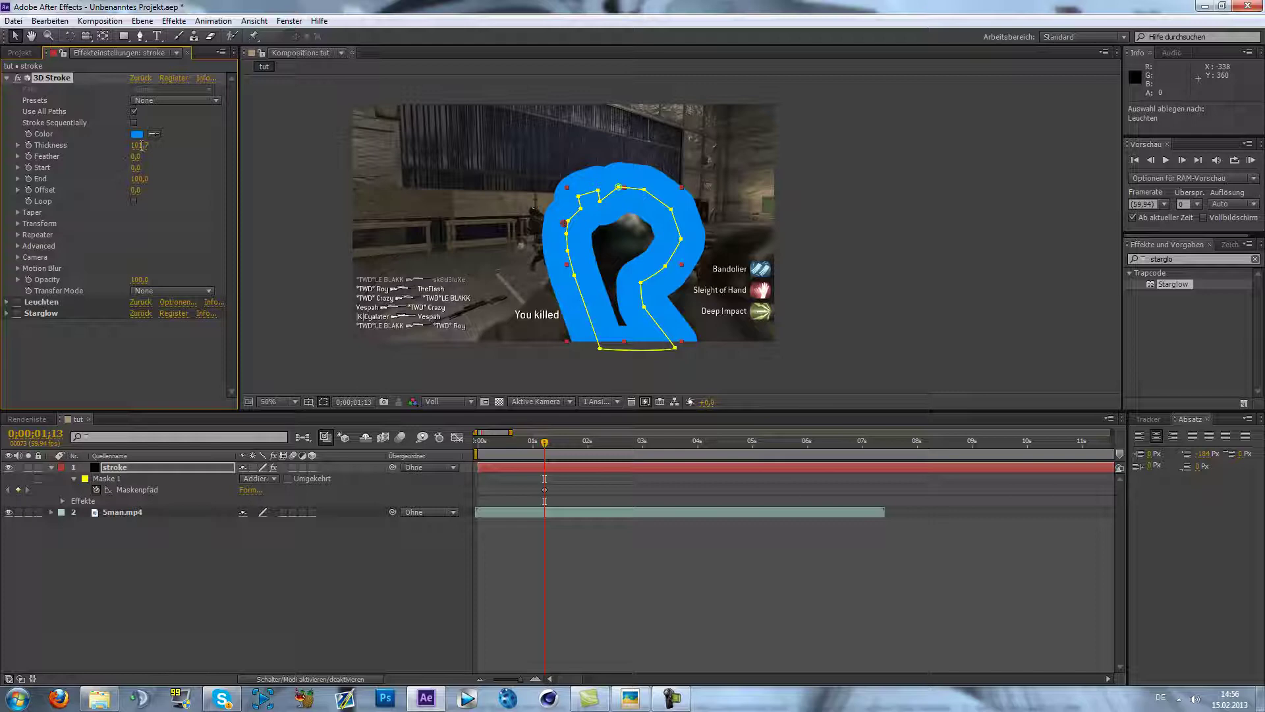
mouse_move(144, 145)
mouse_down()
mouse_move(268, 156)
mouse_move(74, 122)
mouse_move(536, 190)
mouse_up()
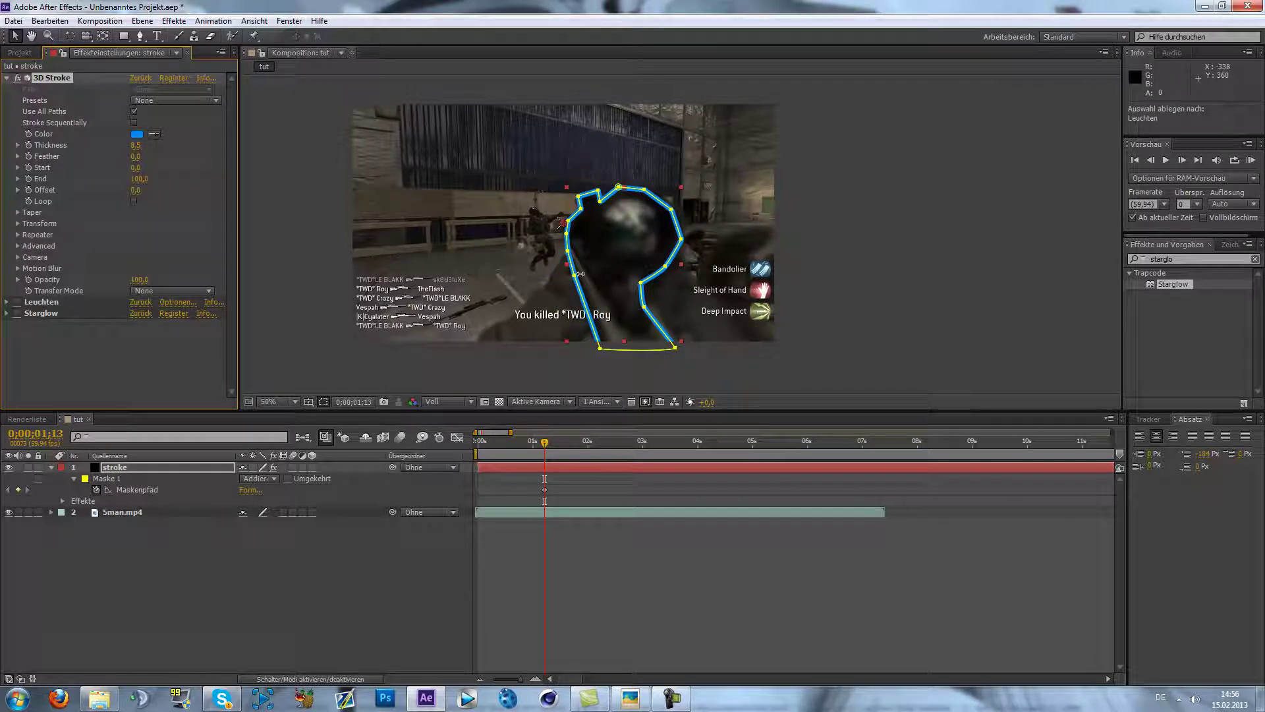
key(period)
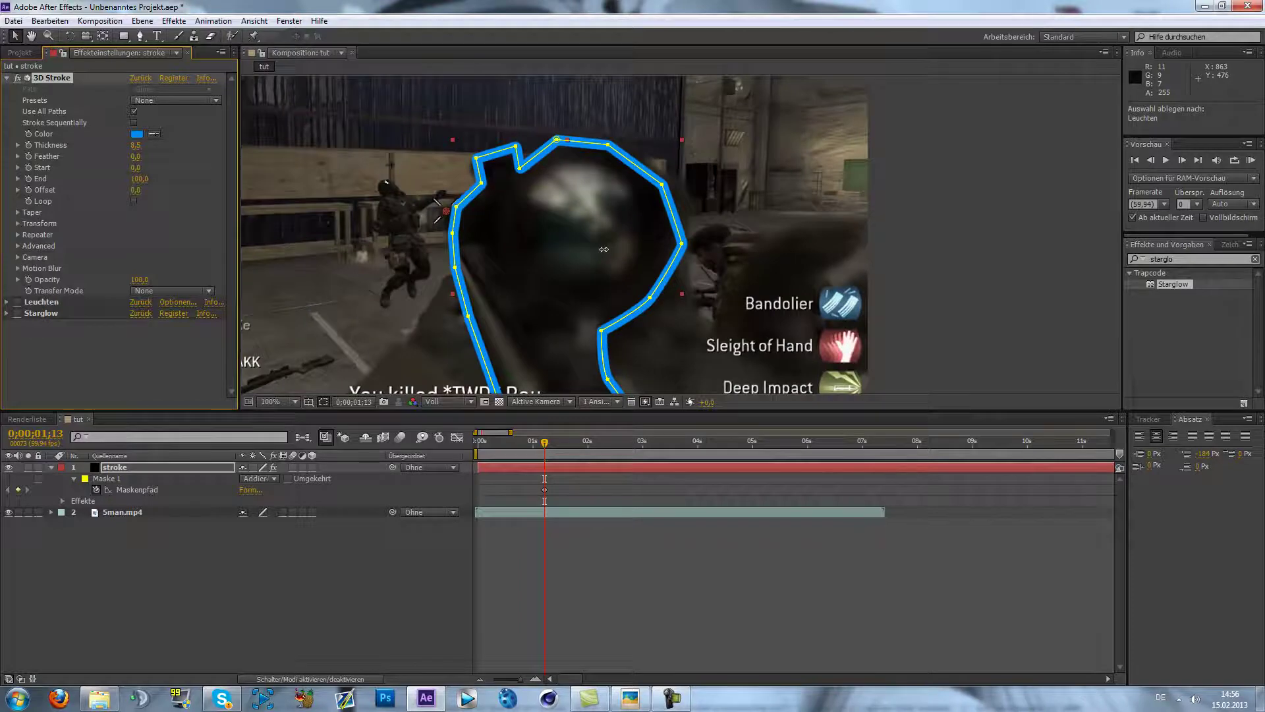
scroll(604, 249, down, 2)
key(period)
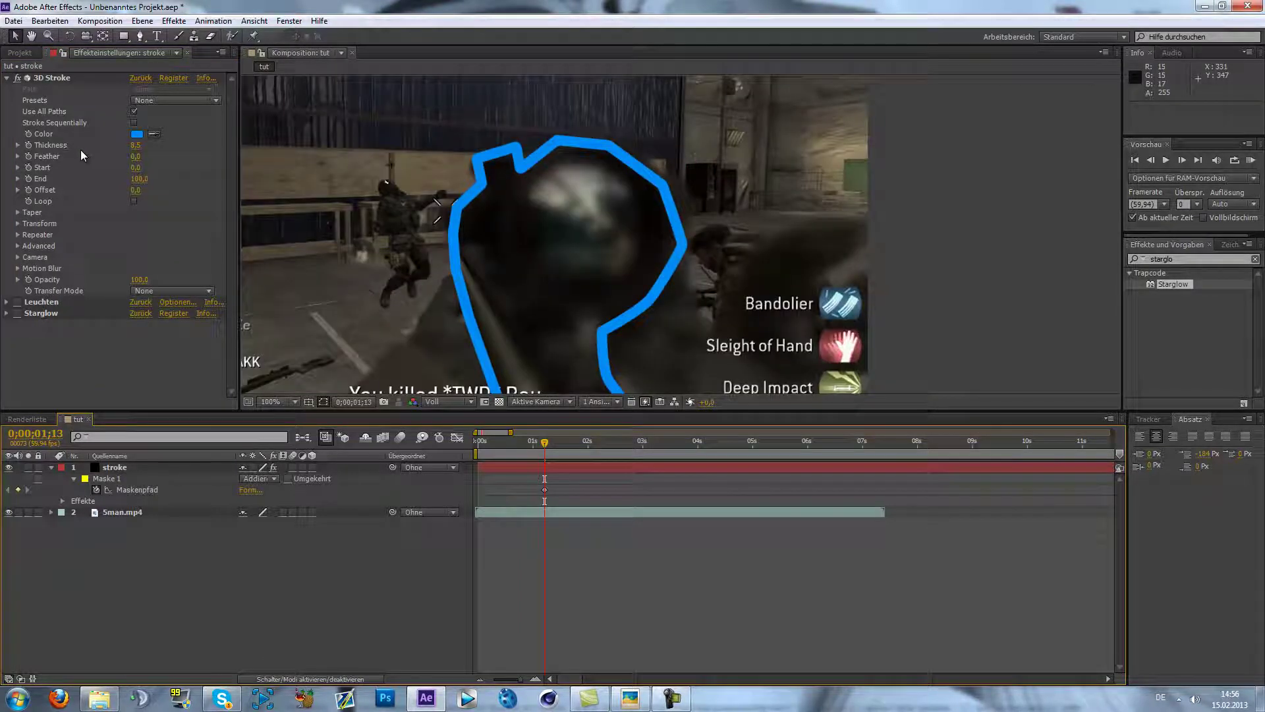
Step: Switch on the Leuchten effect of the stroke layer and try a Schwellenwert of 50 %
click(7, 78)
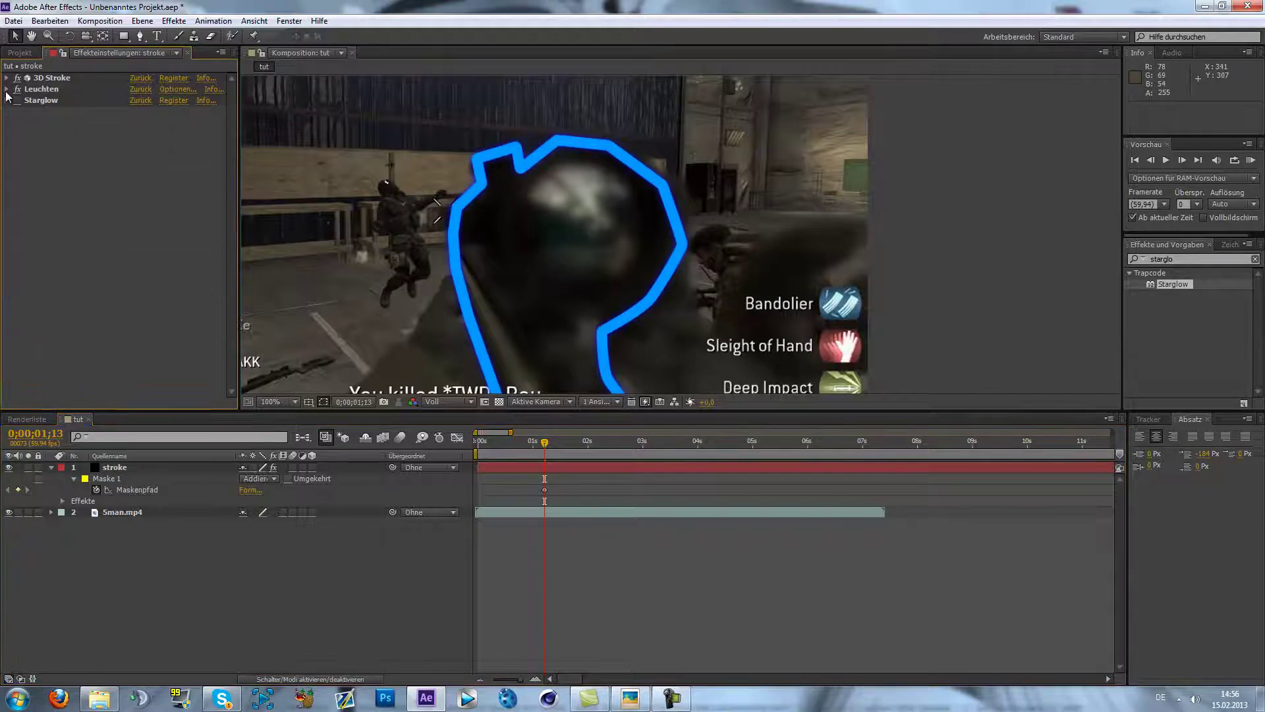
click(6, 89)
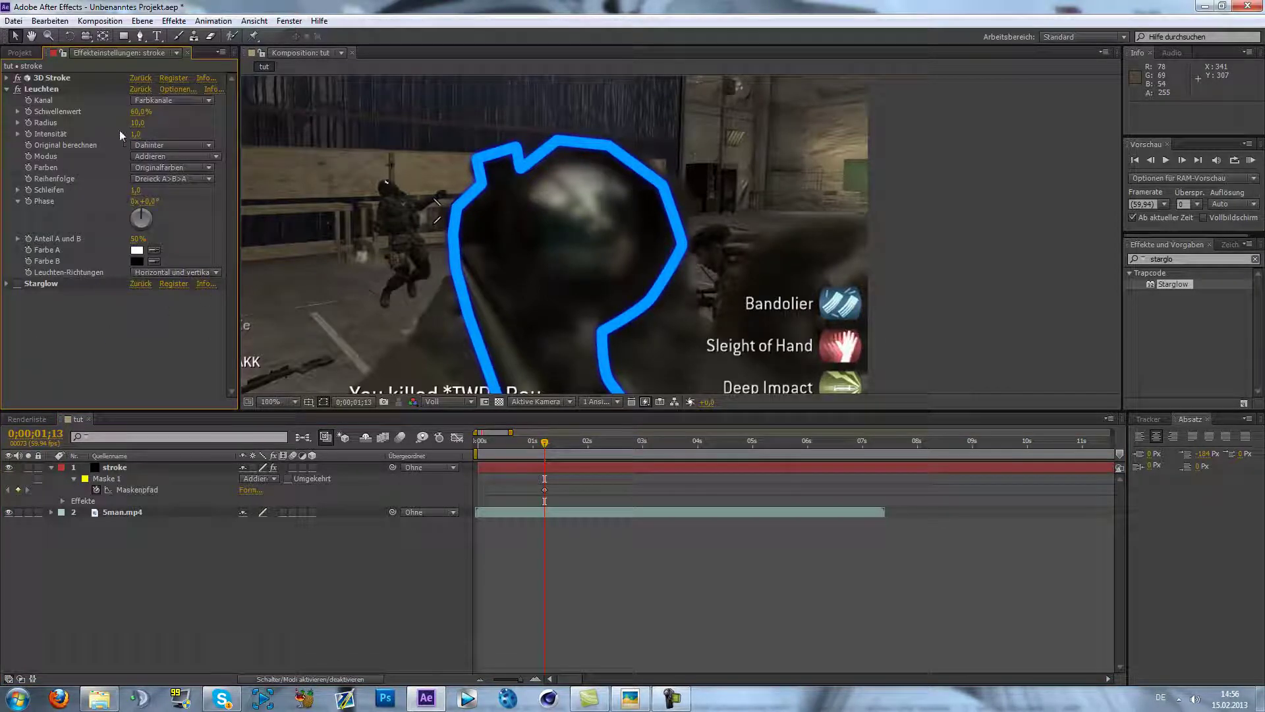
drag(130, 112, 128, 113)
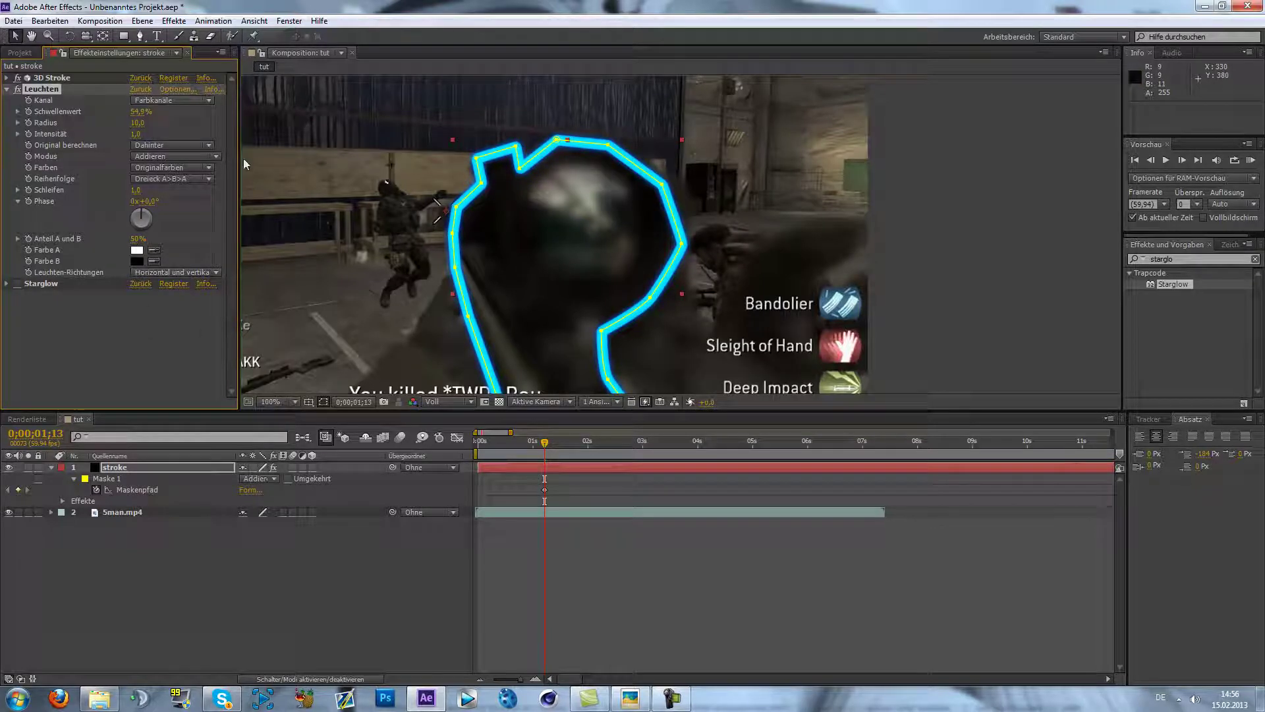
click(139, 112)
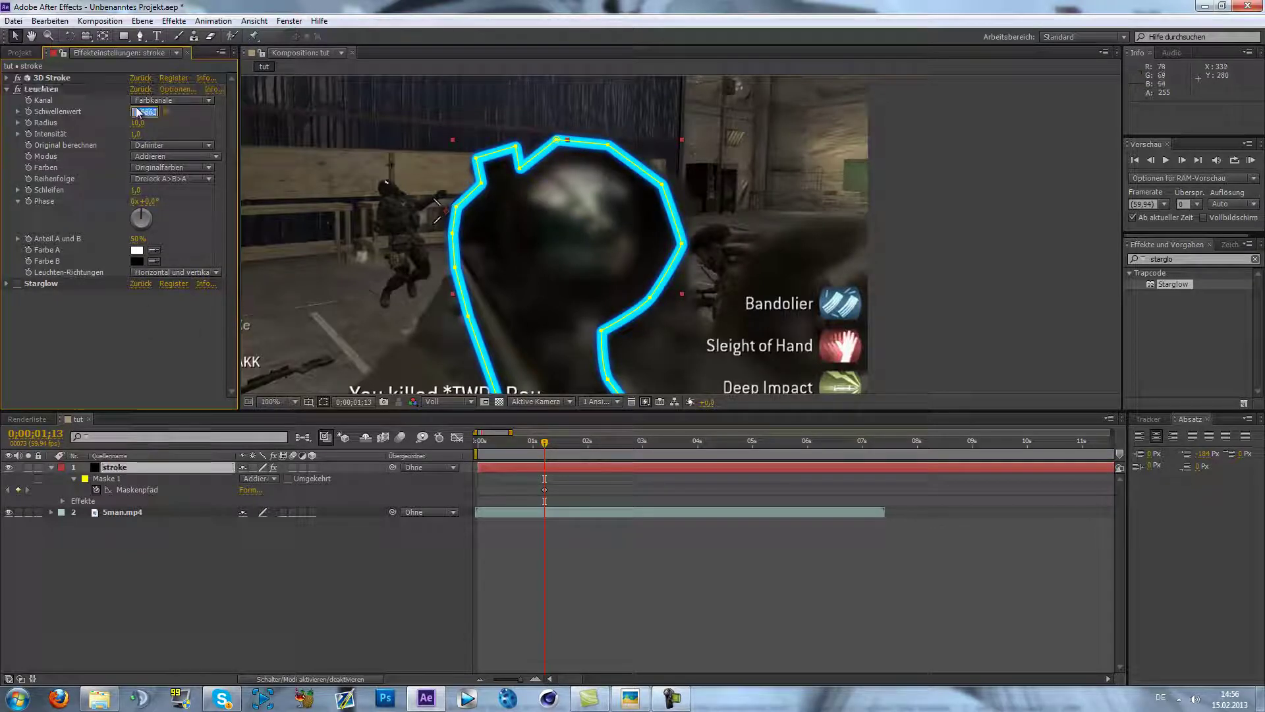
text(50)
key(Return)
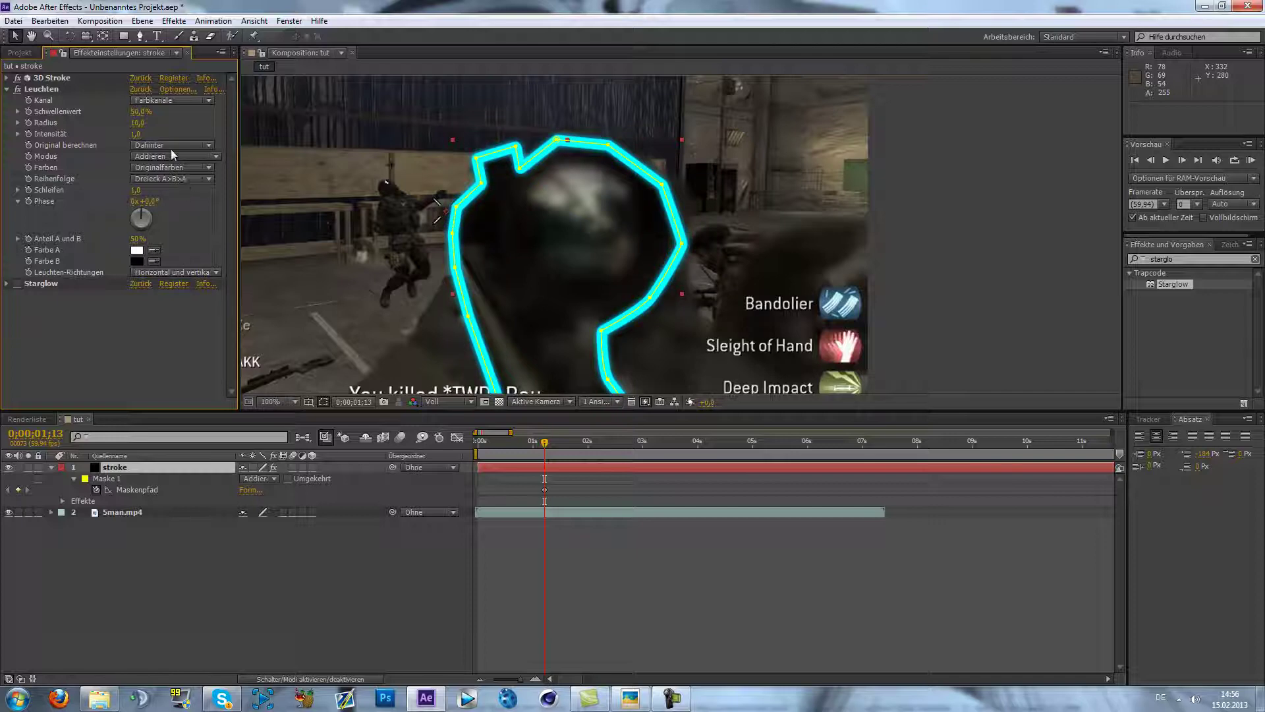
Step: Try a wider, softer glow in Leuchten with Radius 80 and Intensität 0.8
click(136, 123)
text(80)
key(Return)
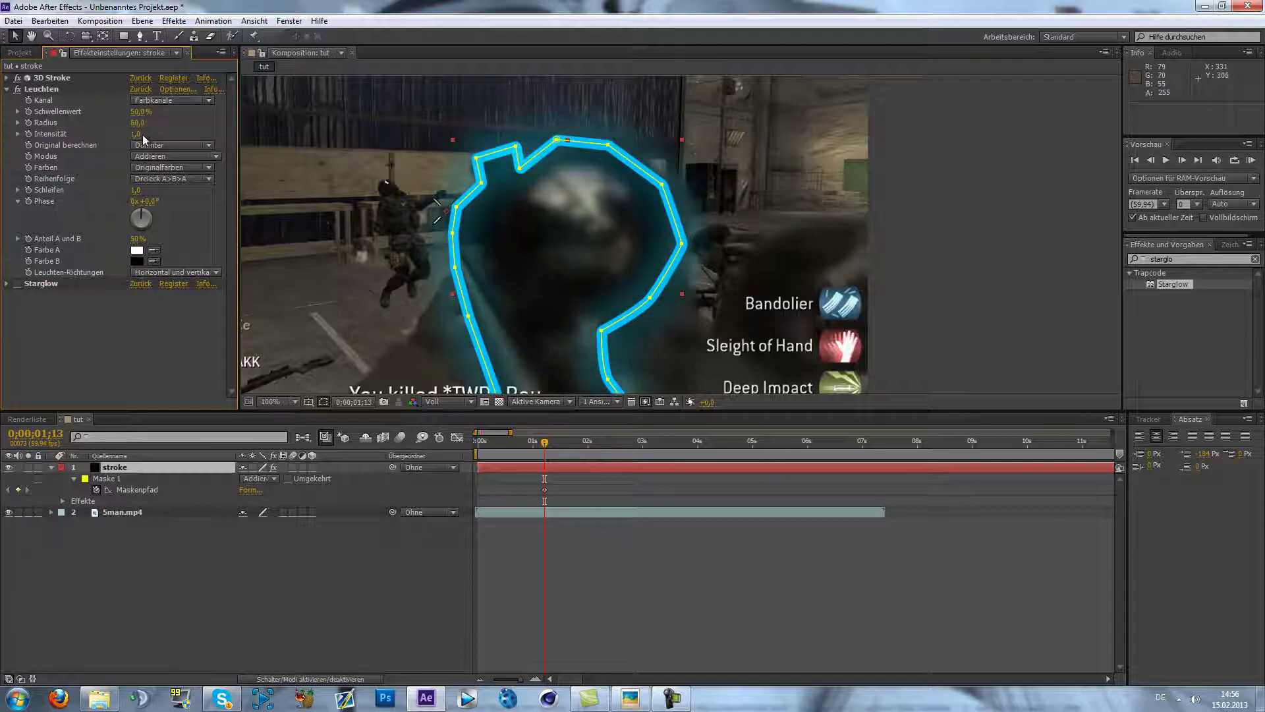
key(Return)
drag(132, 135, 128, 140)
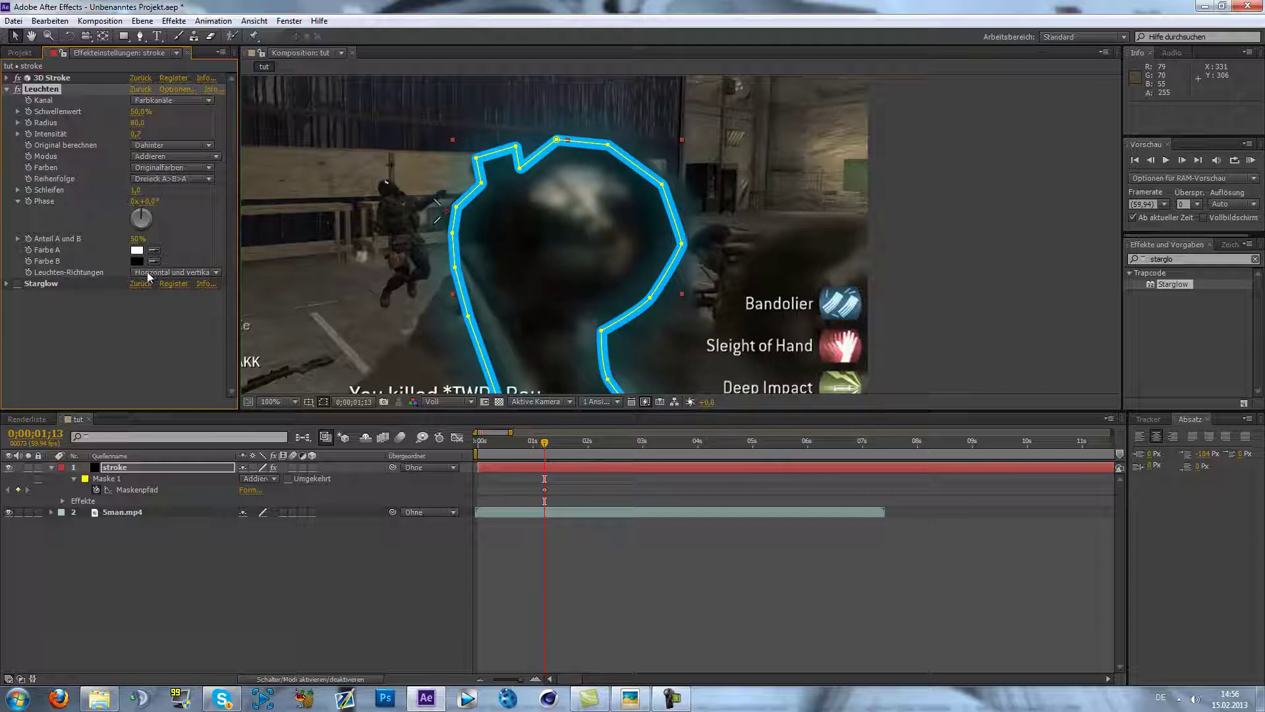
click(39, 242)
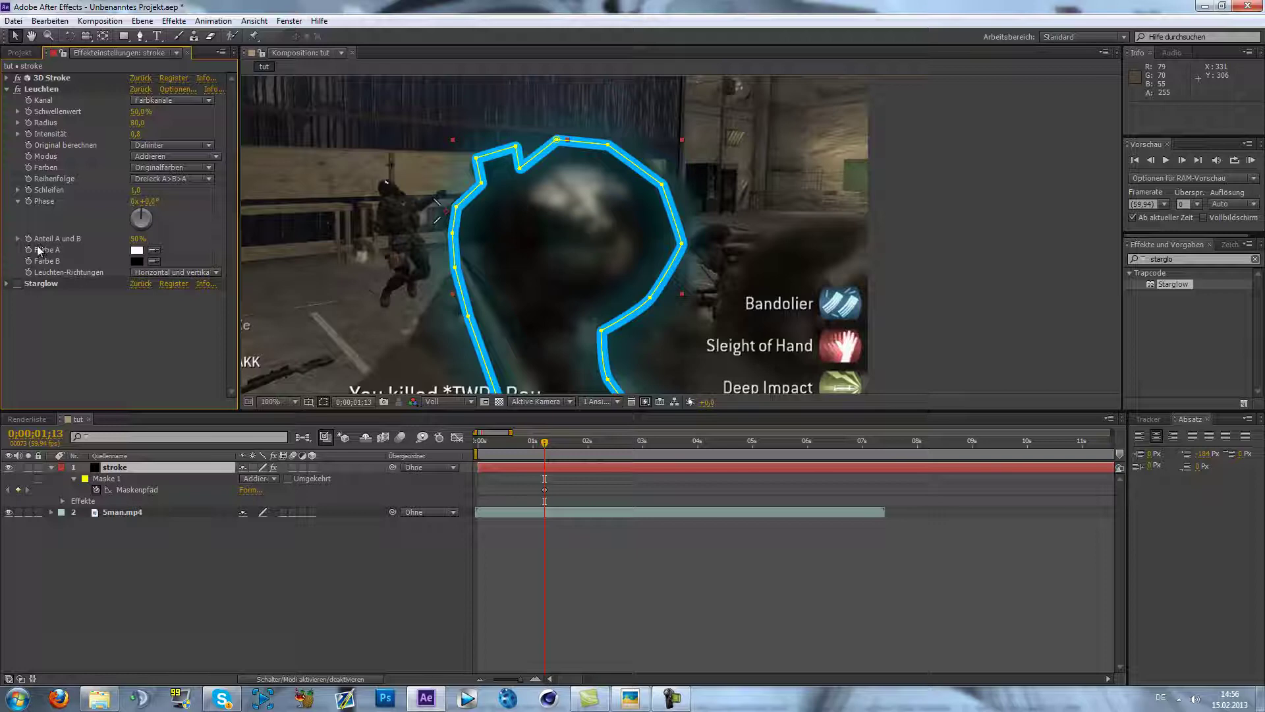
Step: Switch on Starglow on the stroke layer and expand its settings
click(7, 283)
scroll(32, 311, down, 2)
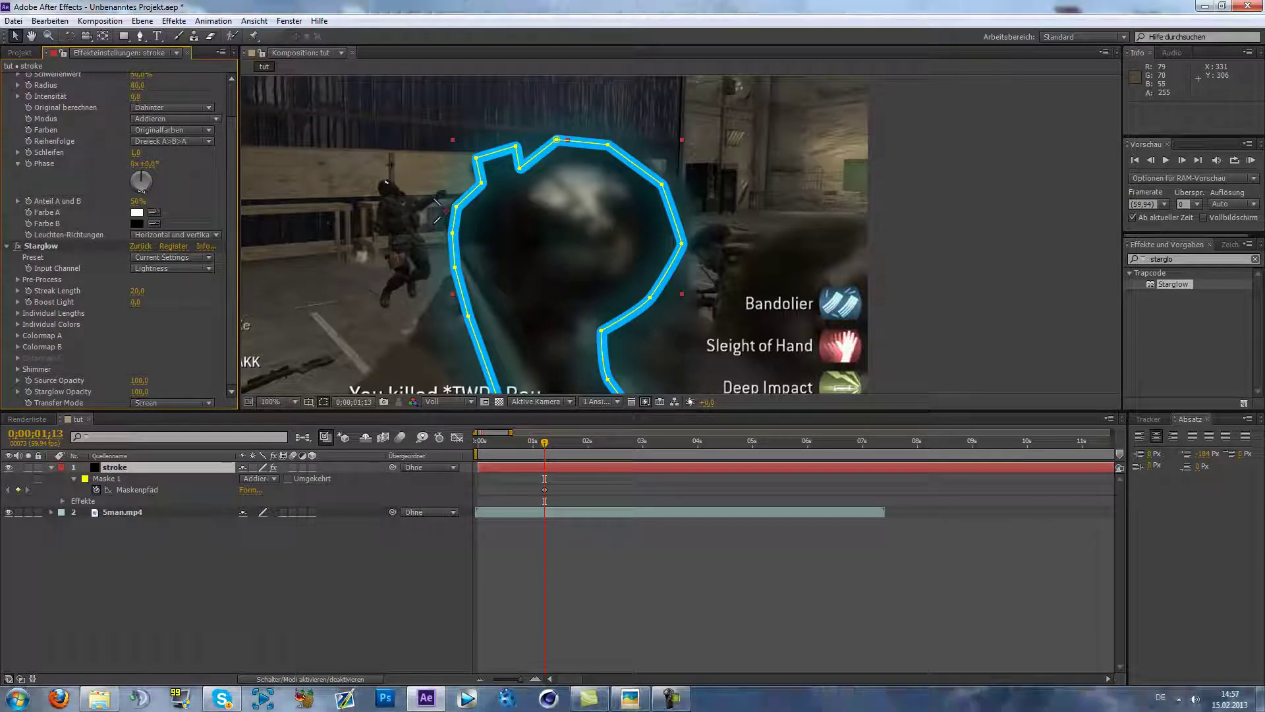
scroll(42, 274, up, 2)
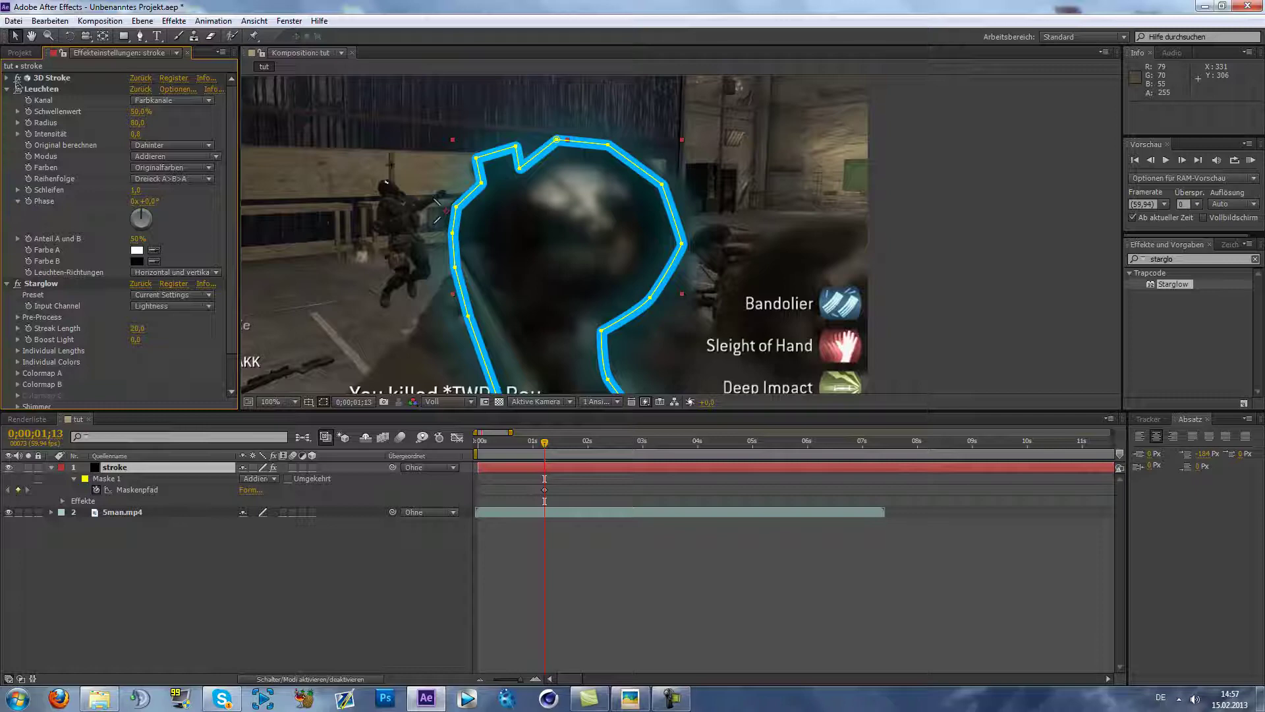
Step: Set the 3D Stroke Thickness to 10 and its color to light blue 15BBF8, and collapse the effect
click(8, 78)
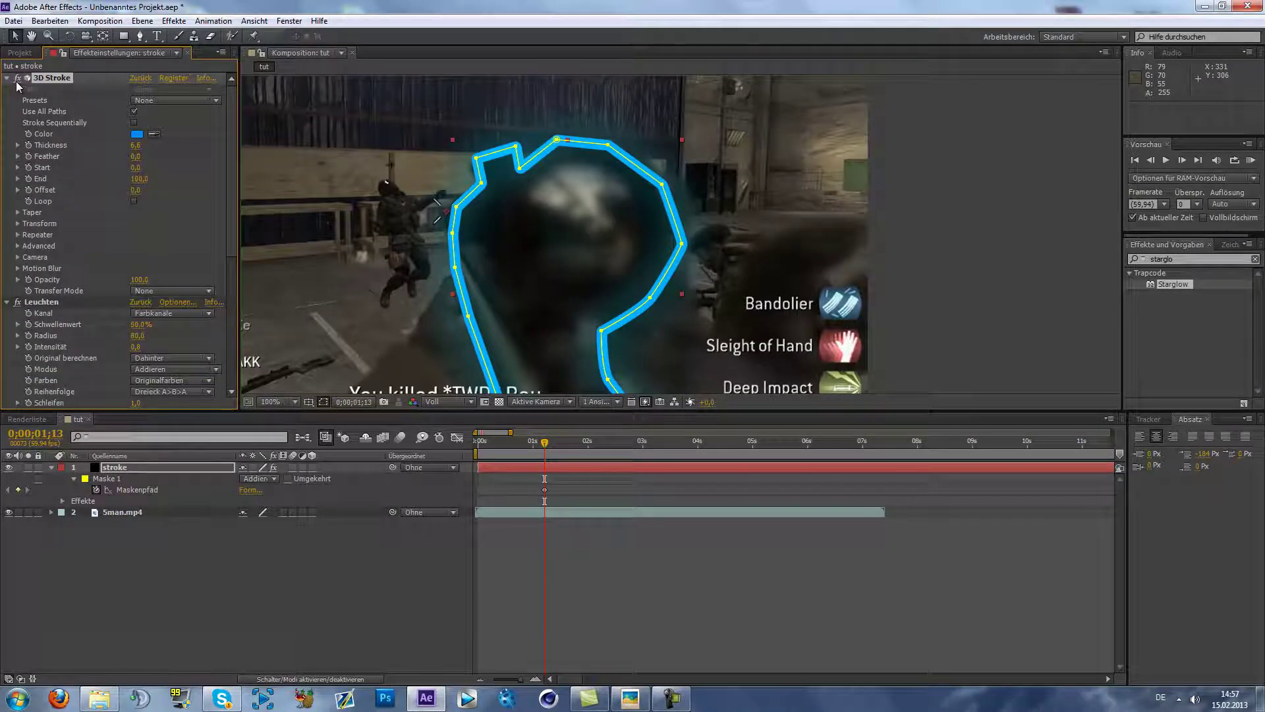
drag(136, 145, 163, 145)
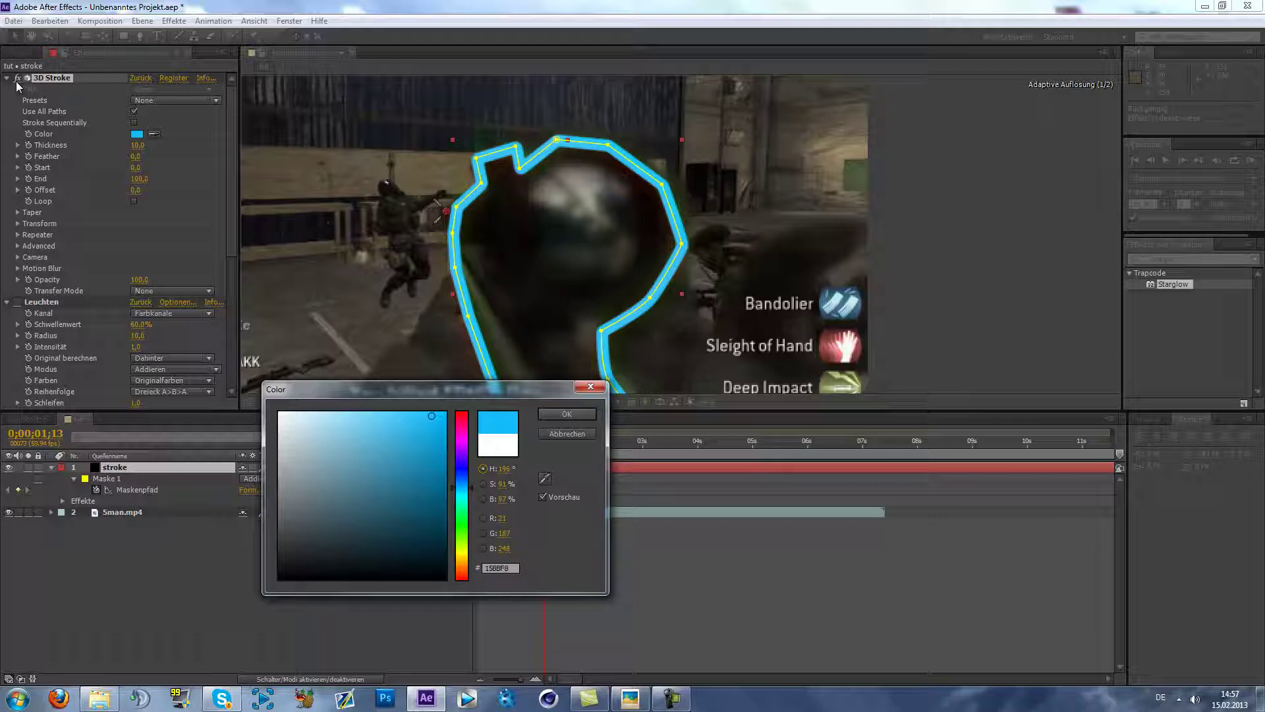
key(Return)
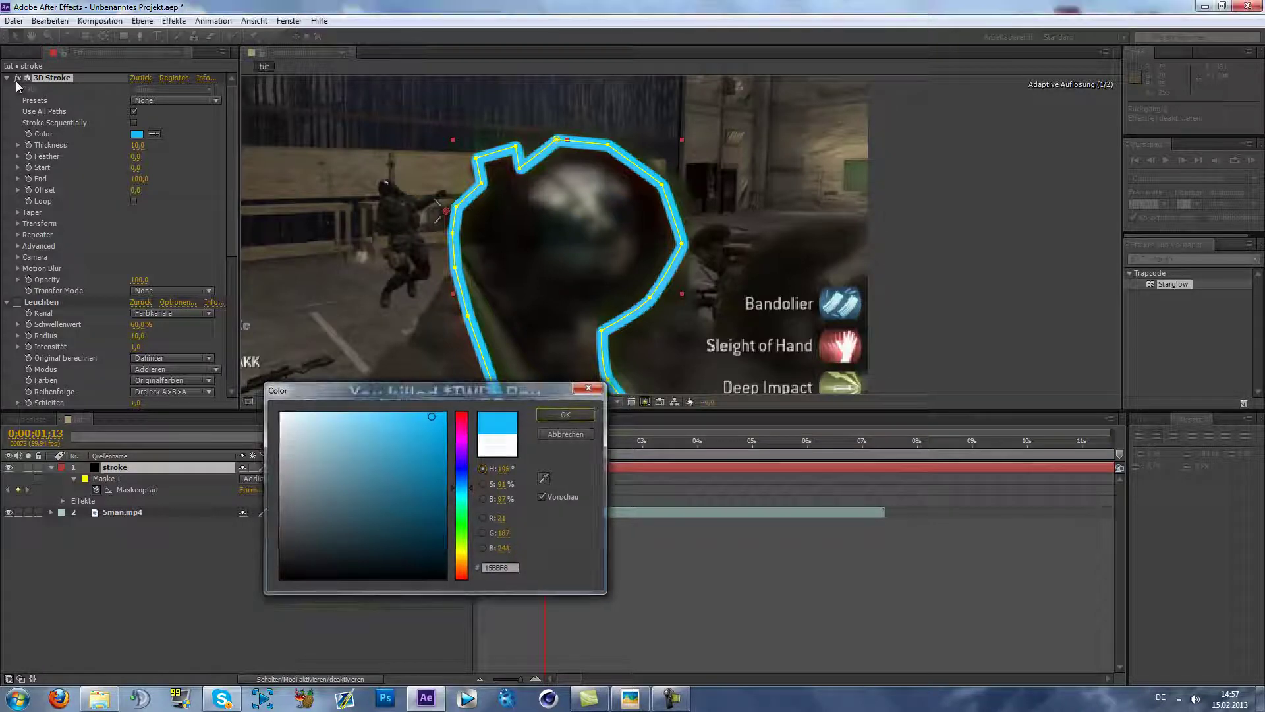
scroll(17, 86, down, 2)
scroll(17, 85, down, 5)
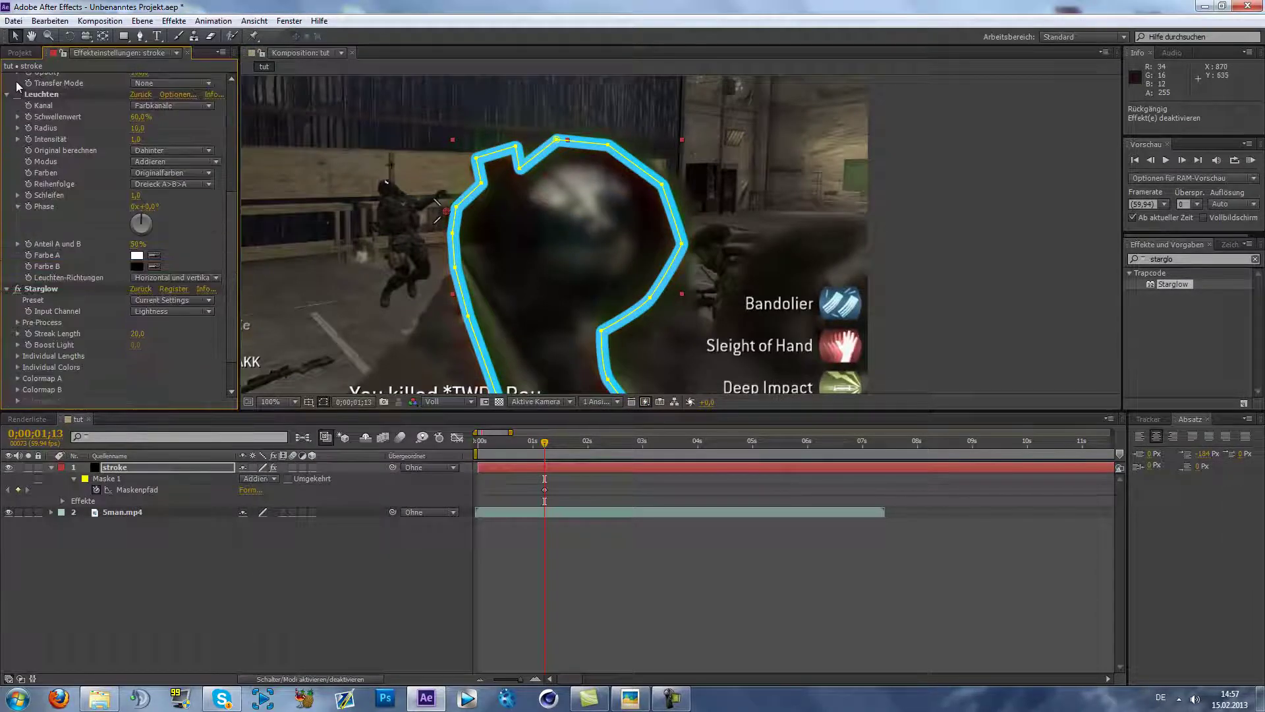
scroll(18, 85, up, 7)
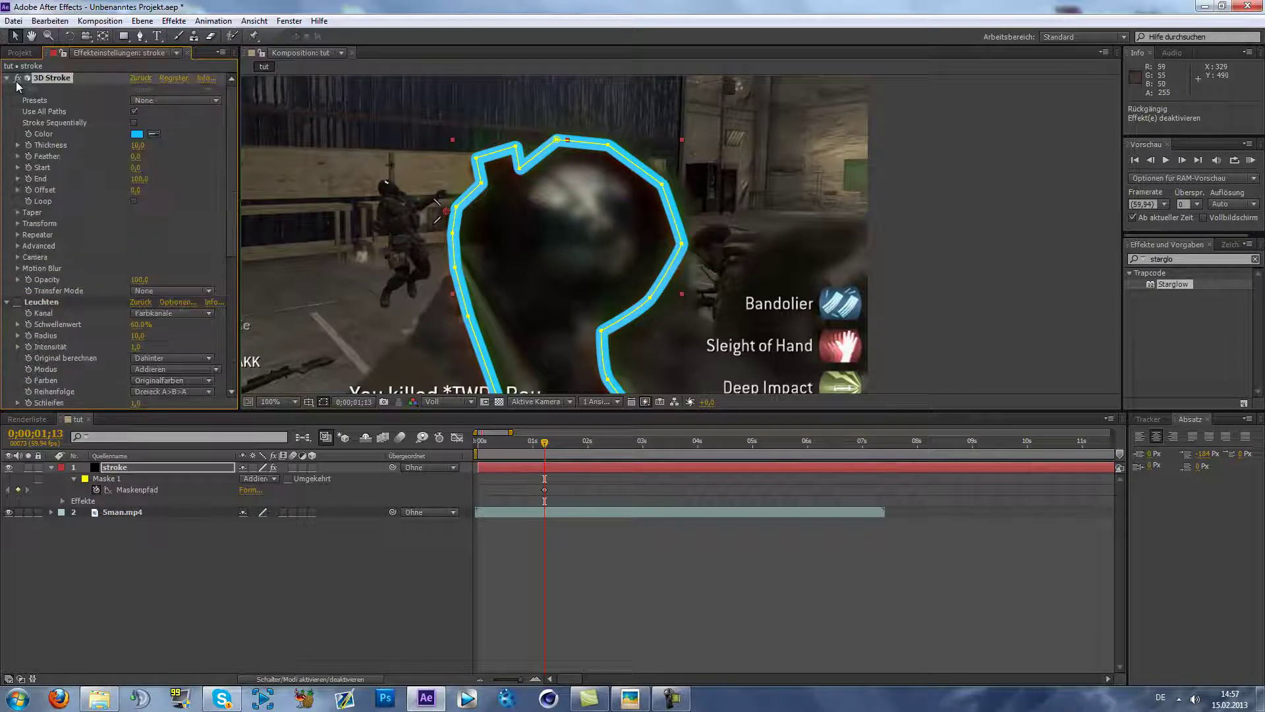
click(7, 77)
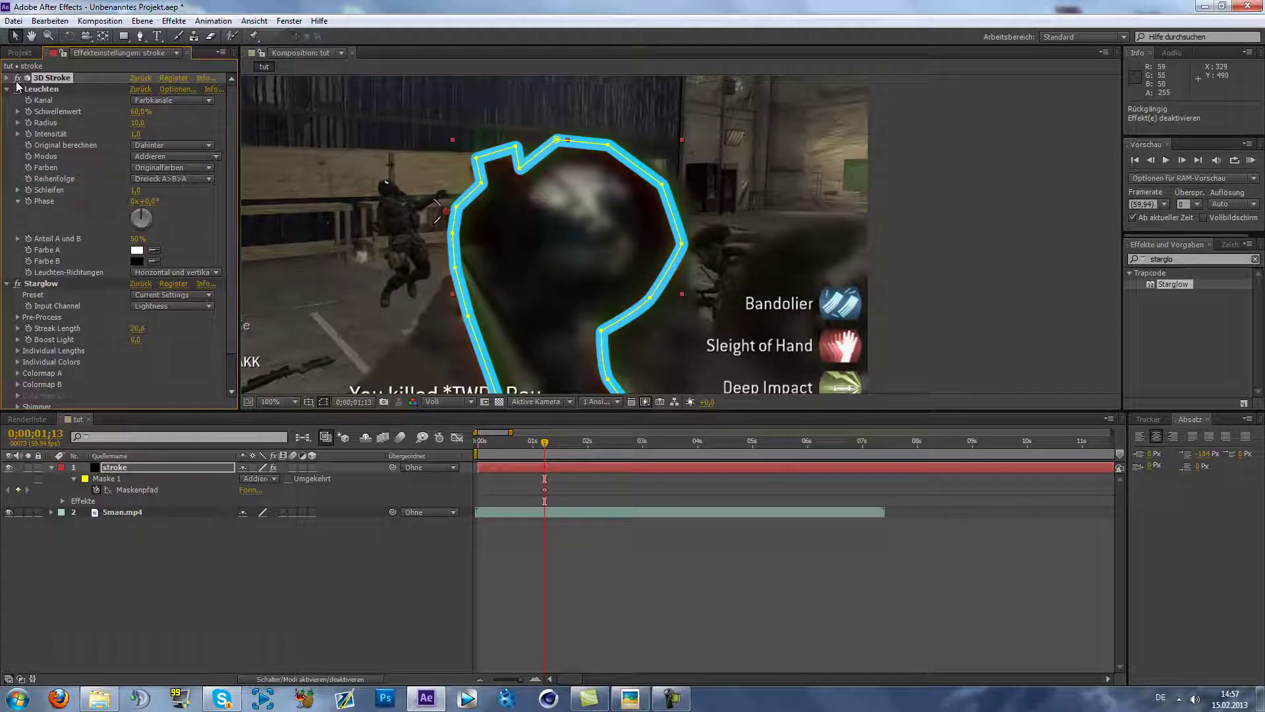
Step: Switch Leuchten back on and shorten Starglow's Streak Length to 2
click(17, 89)
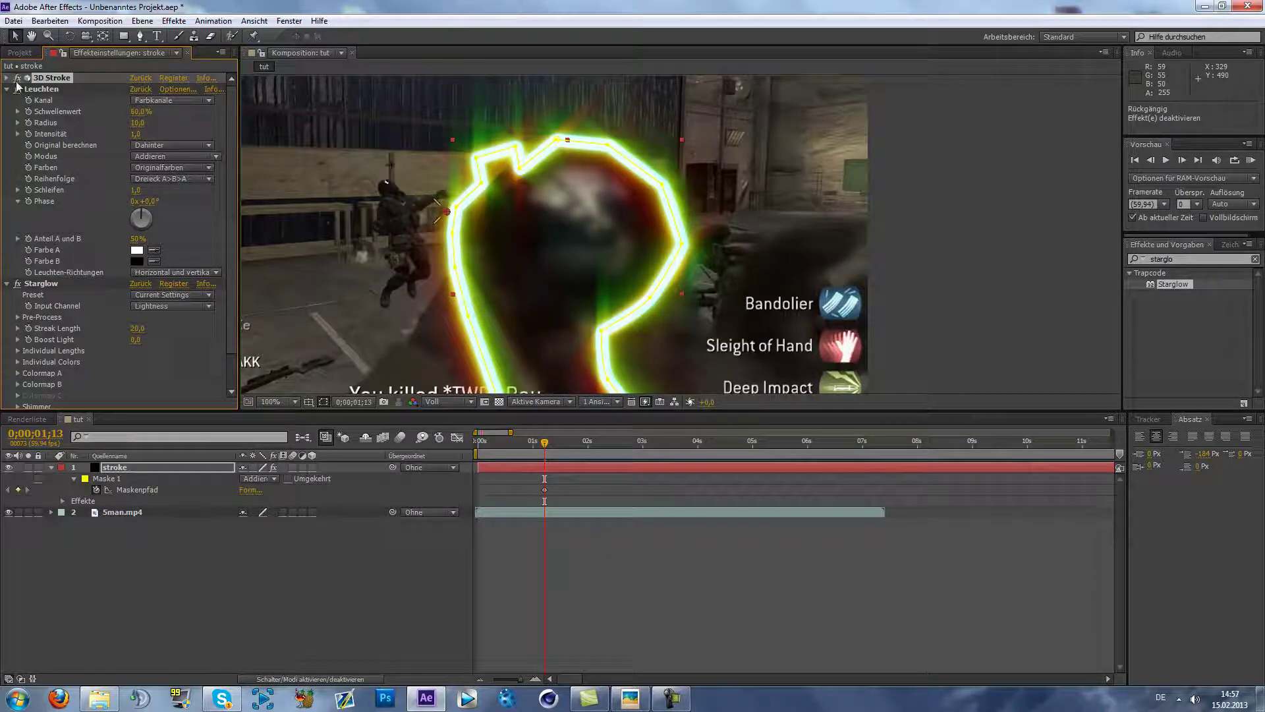
key(ctrl+z)
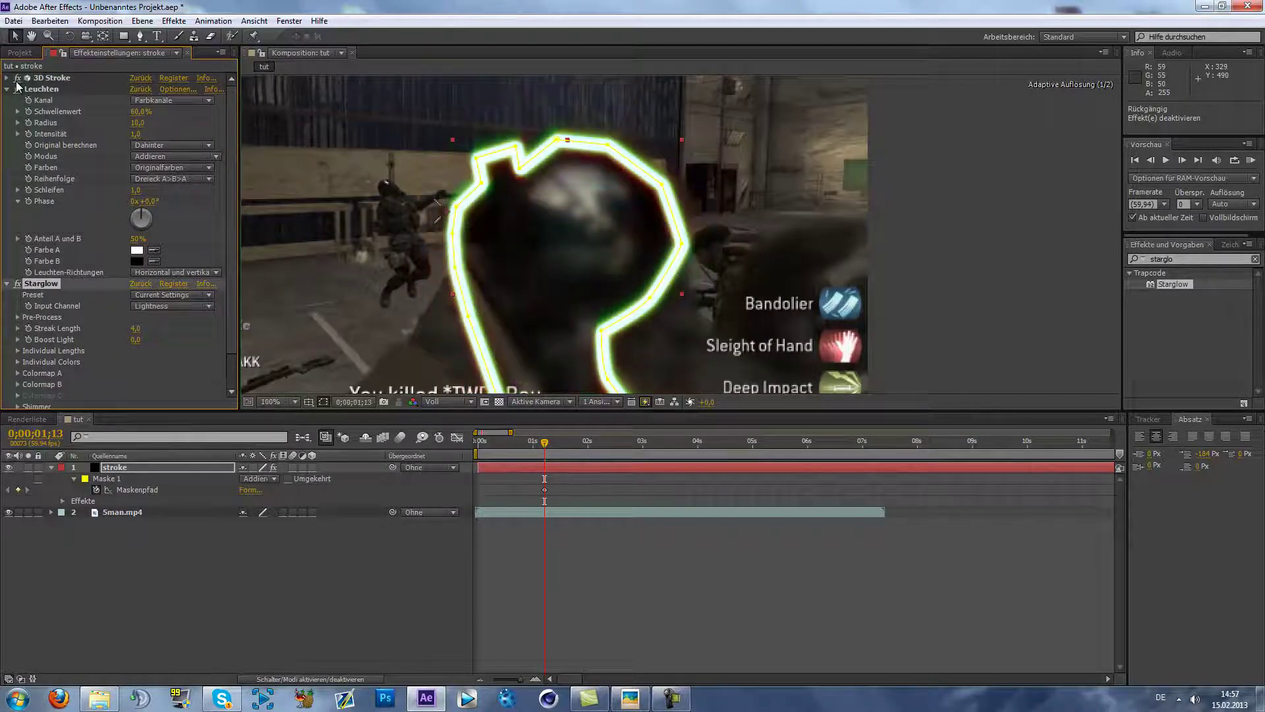
click(16, 83)
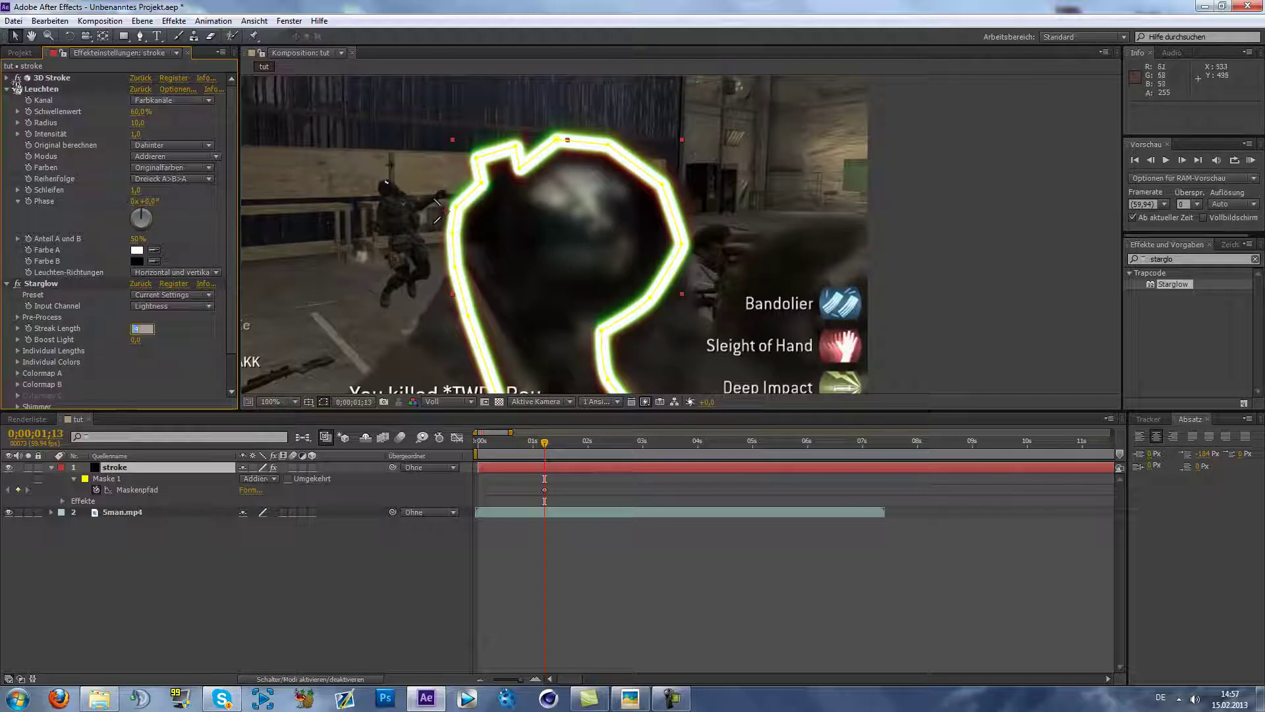
text(4)
key(Return)
click(136, 328)
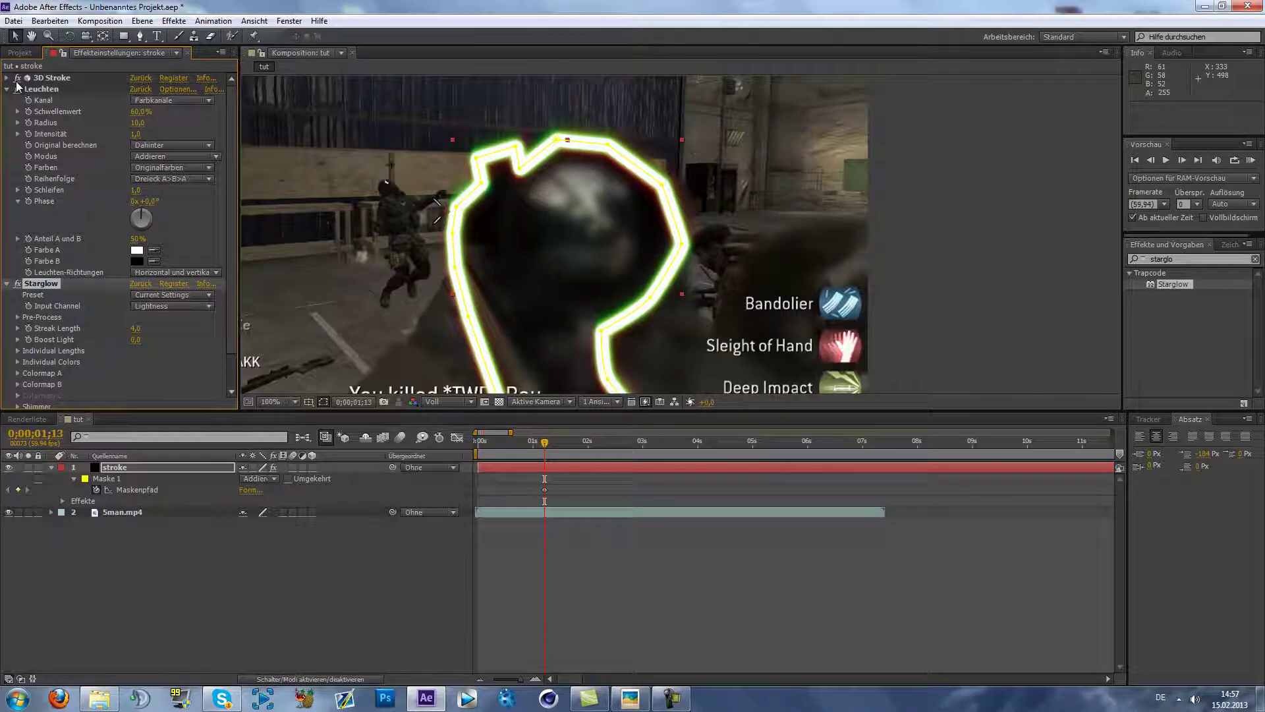
click(135, 328)
text(23)
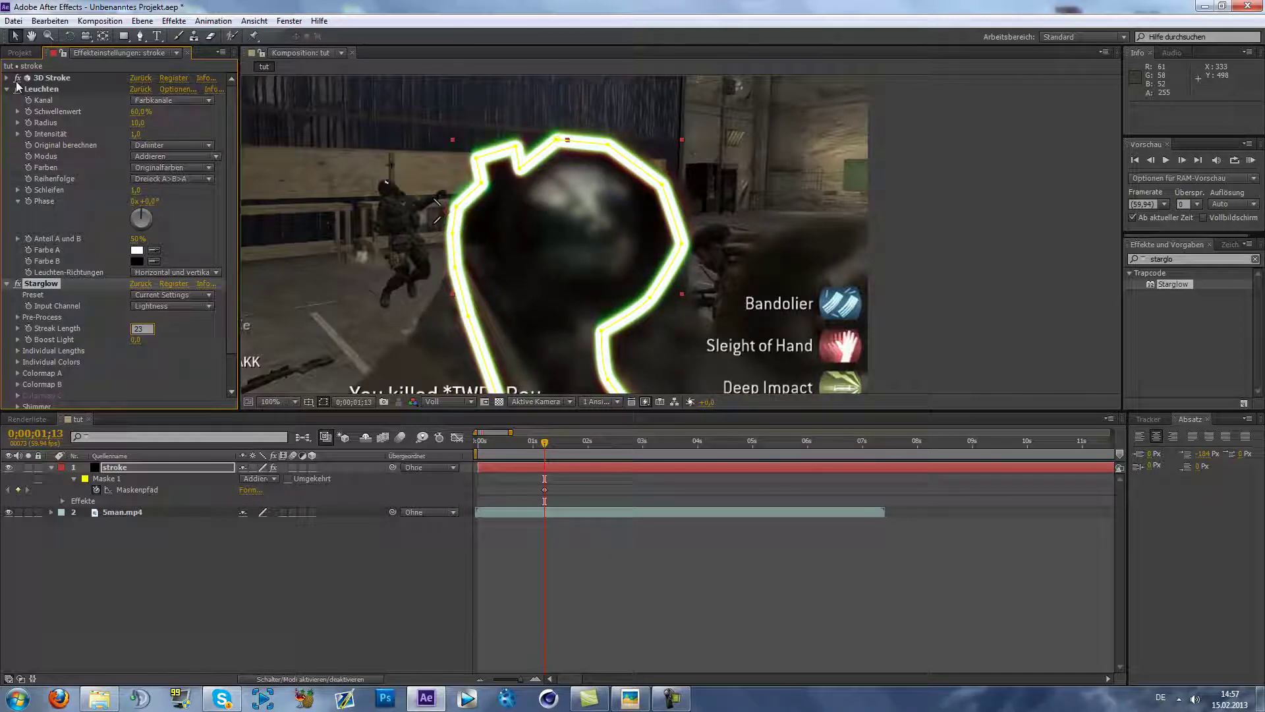
key(Return)
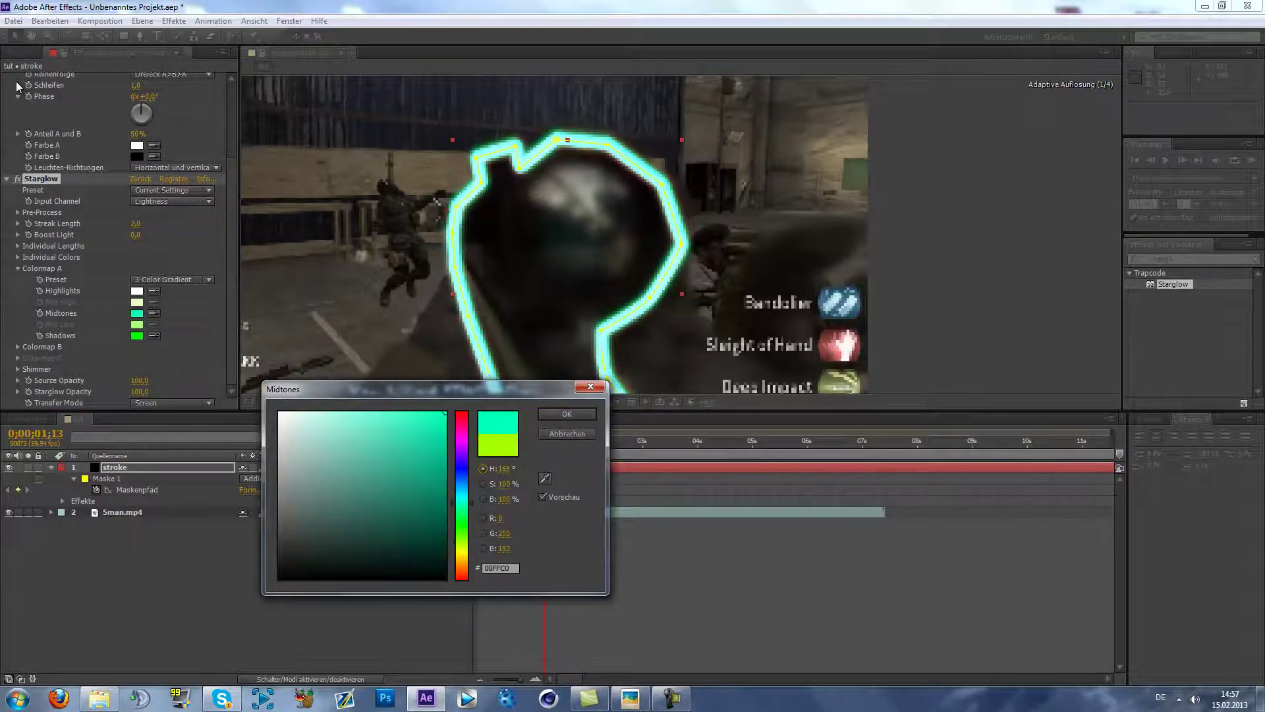
Step: Set Starglow's Colormap A Midtones to turquoise 00FFC0 and its Shadows to blue, and review Colormap B's Shadows and Midtones colors
key(Return)
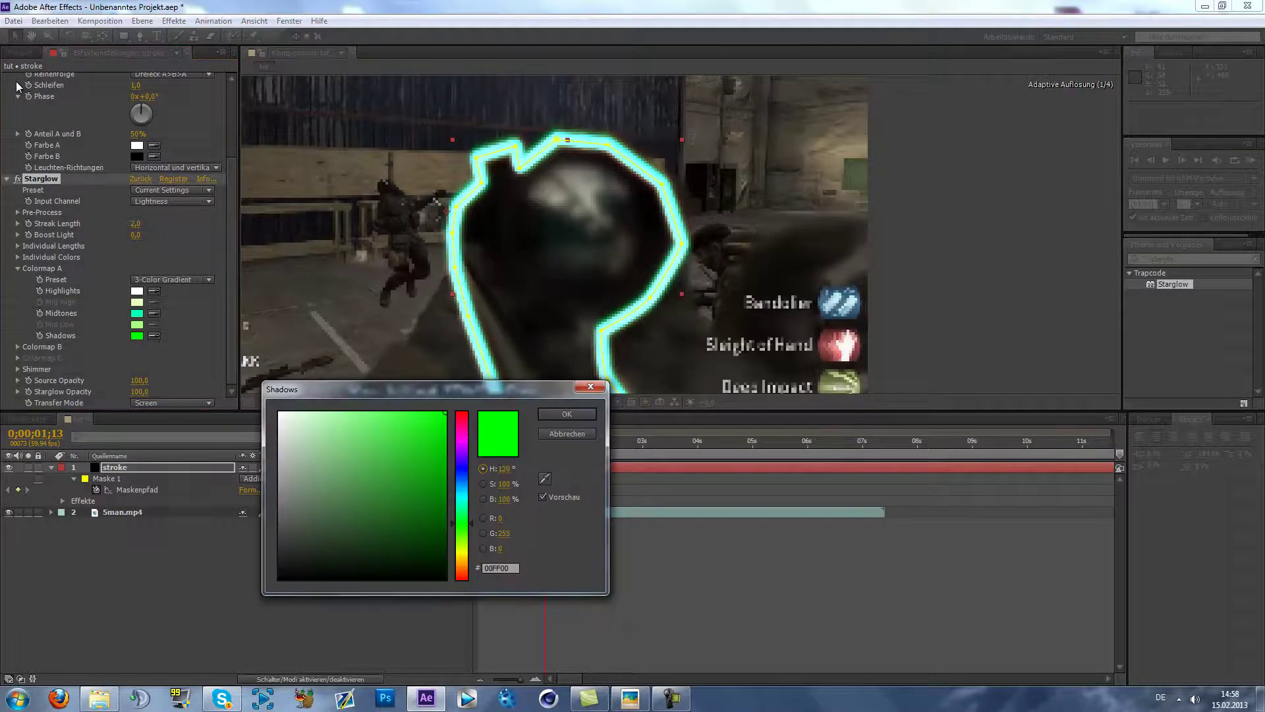
key(Return)
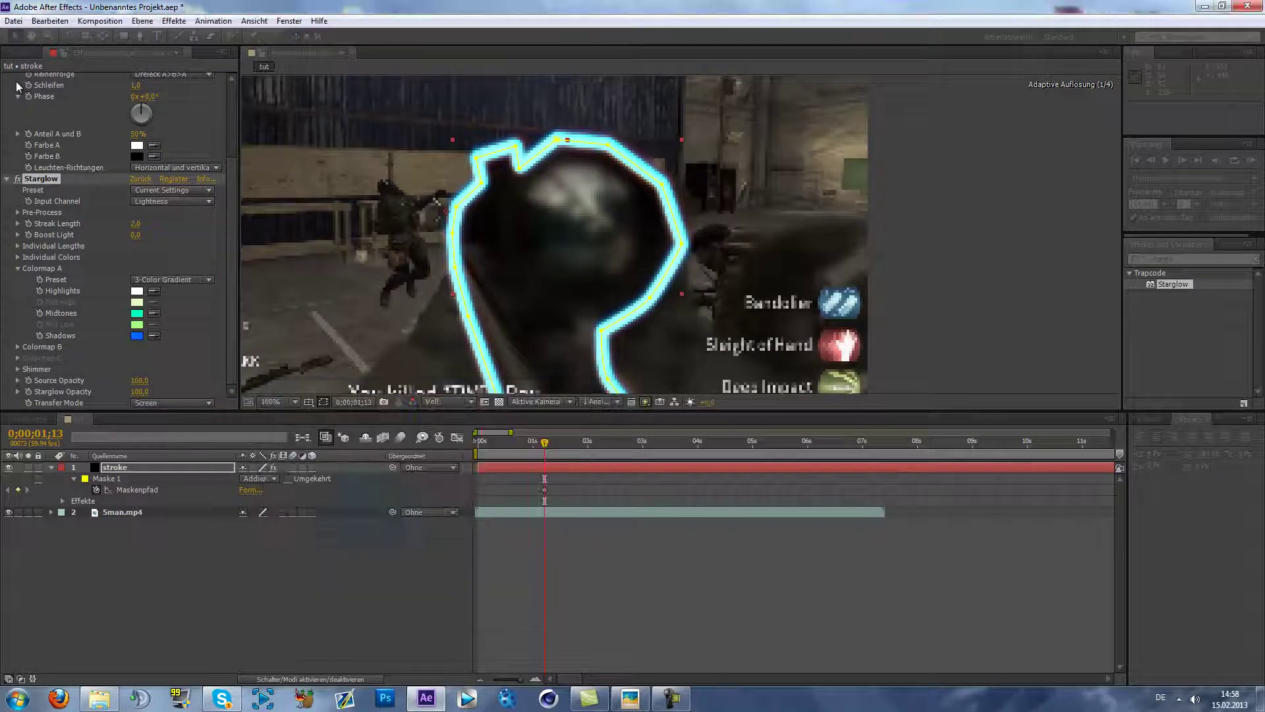
scroll(16, 81, down, 1)
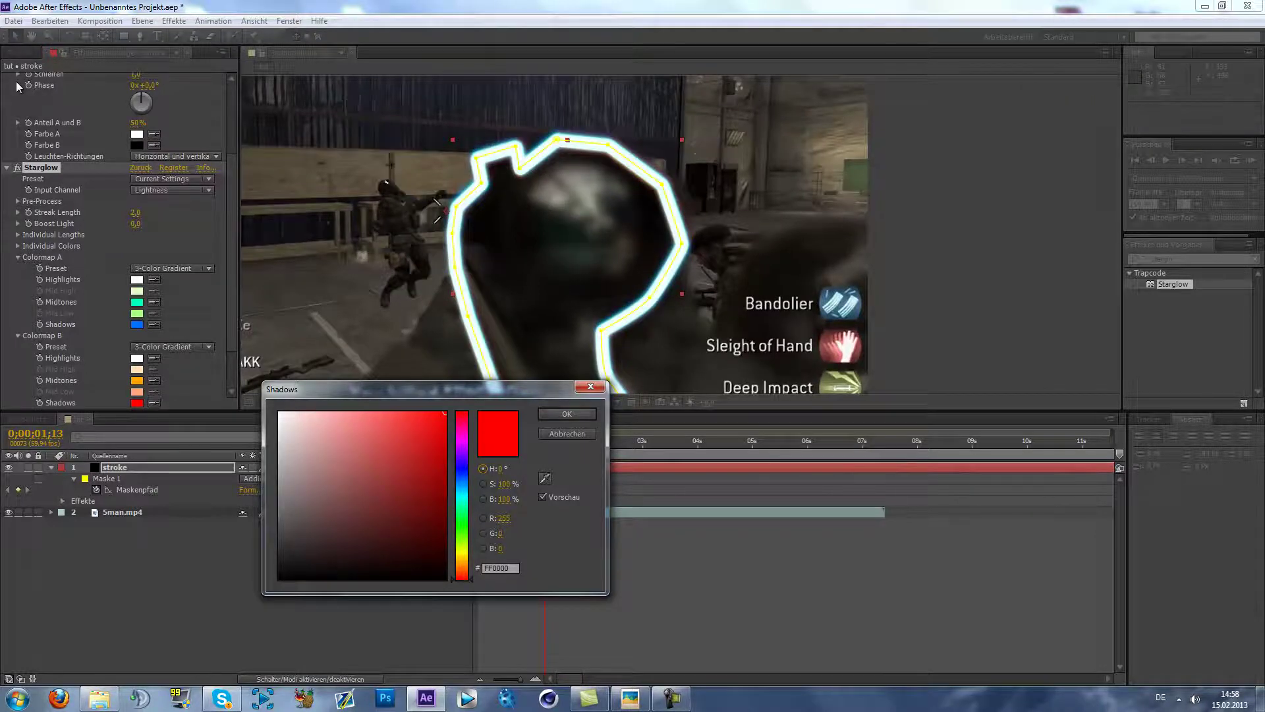
key(Return)
click(136, 380)
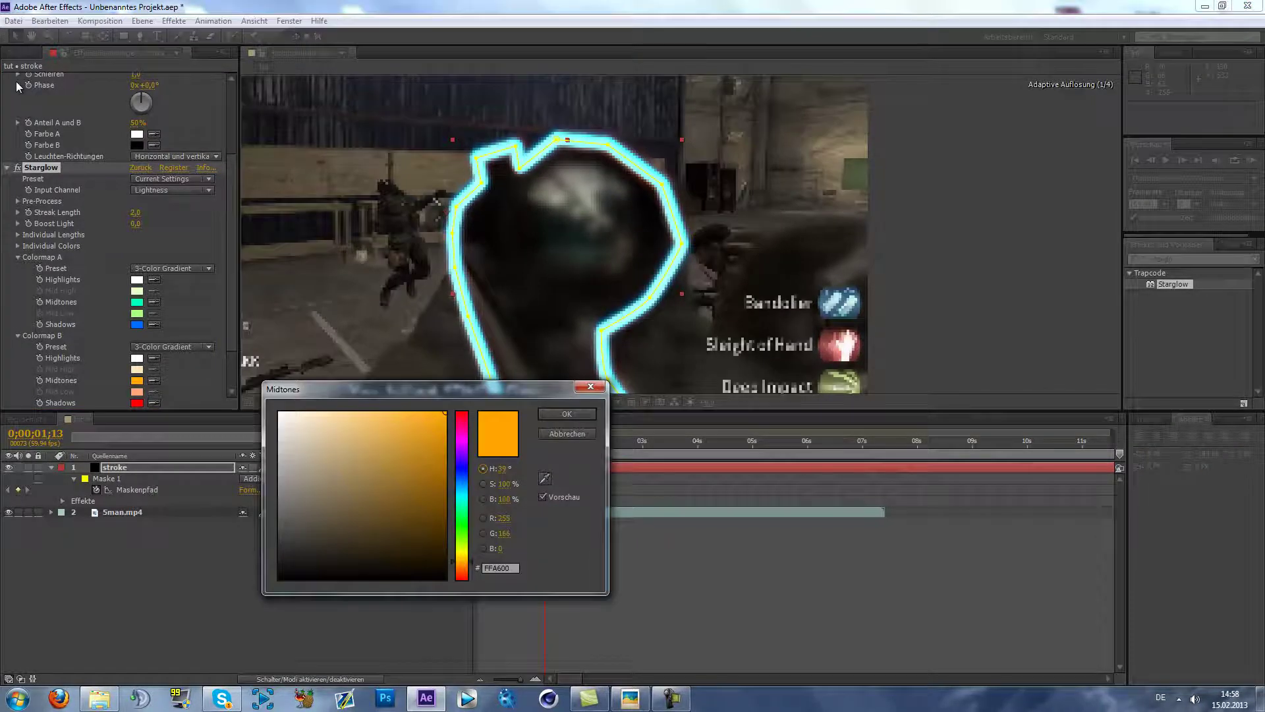
key(Return)
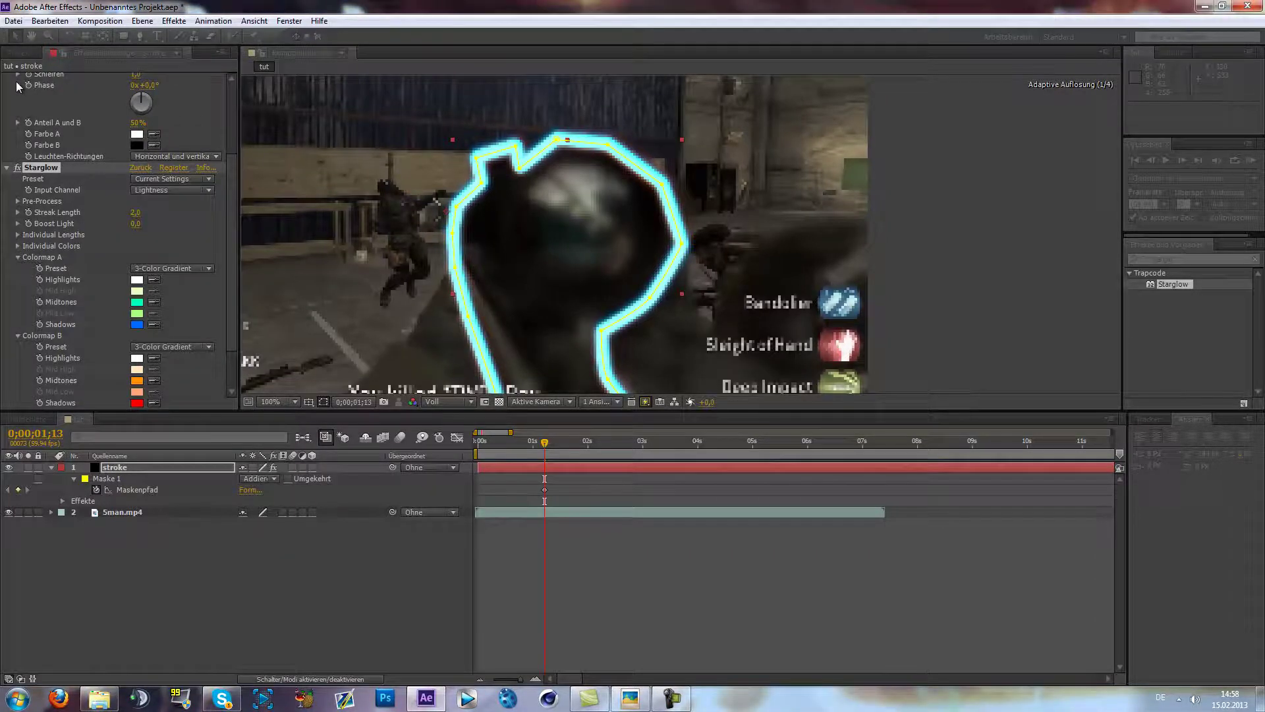
click(6, 167)
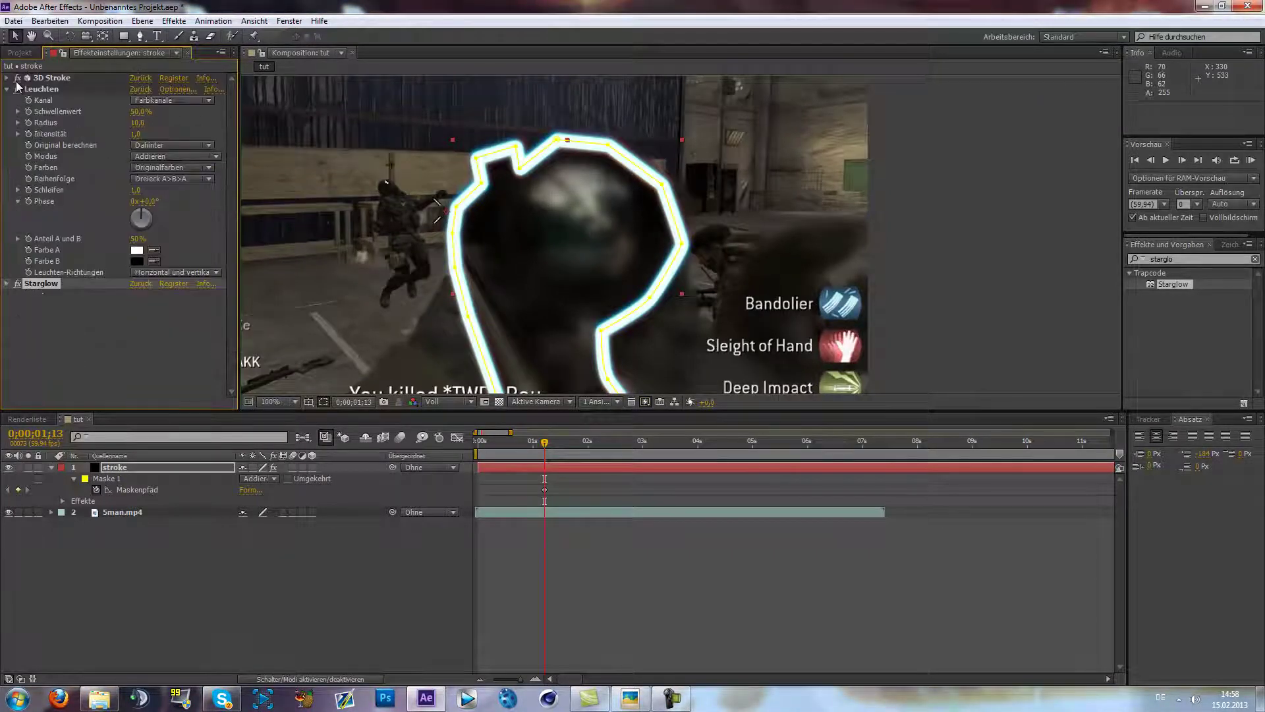
Step: Widen the glow around the scope outline by raising Leuchten's Radius to 100
click(115, 467)
click(138, 560)
scroll(640, 224, down, 1)
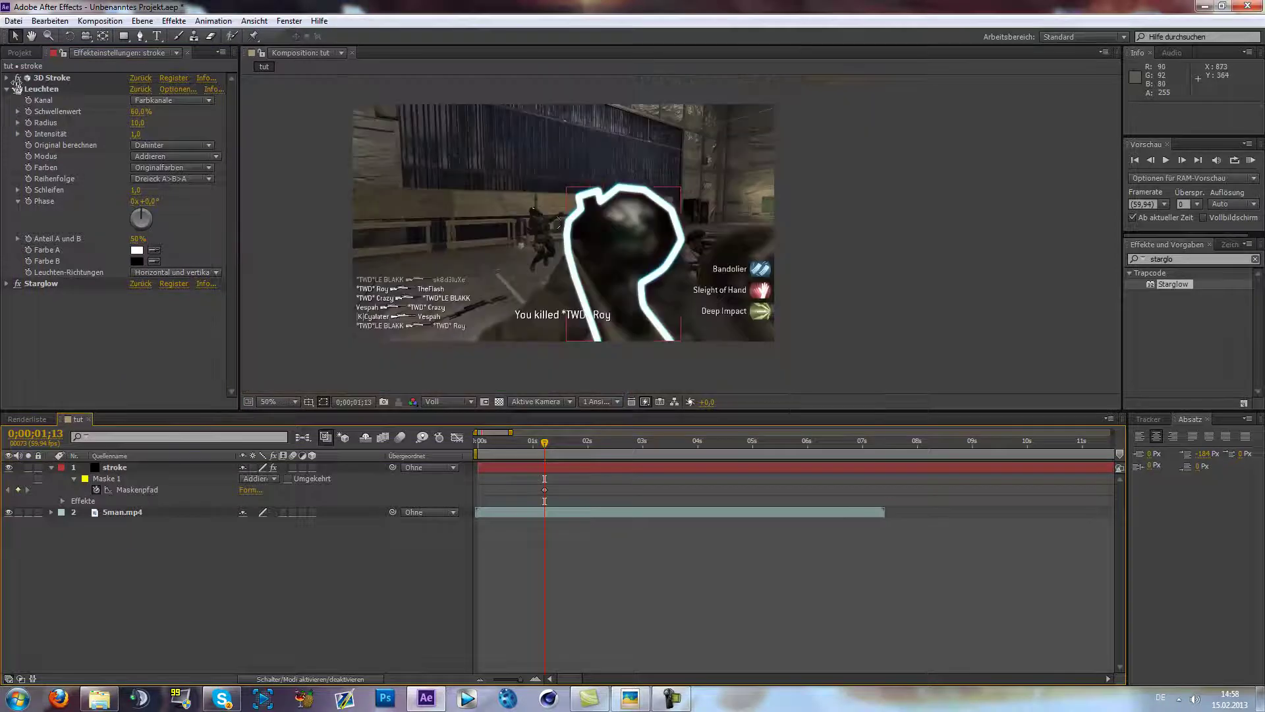
click(17, 79)
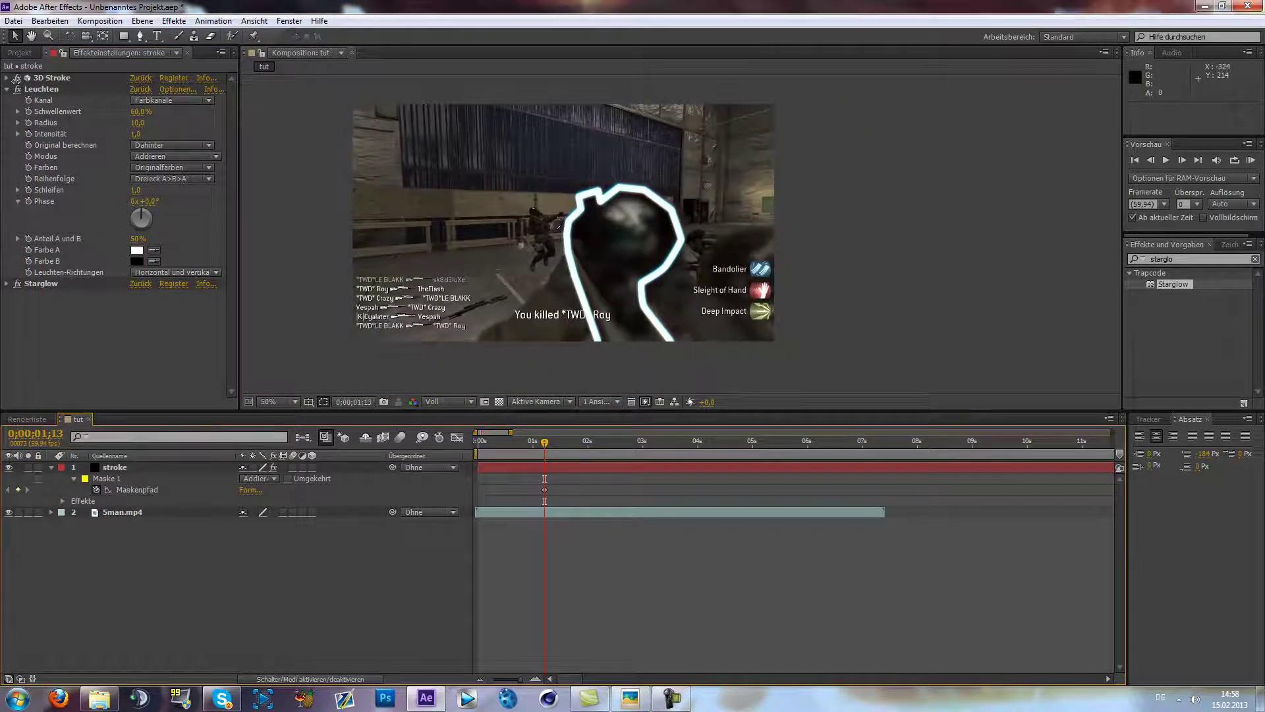
click(18, 87)
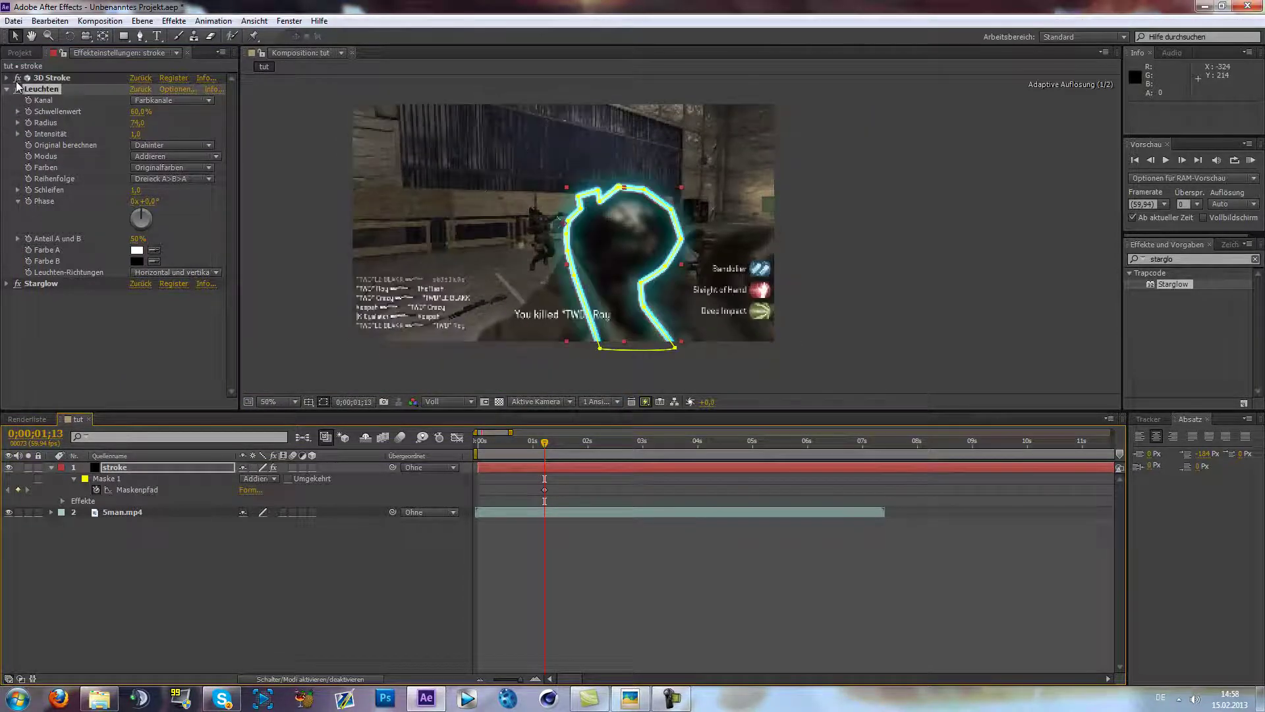
key(period)
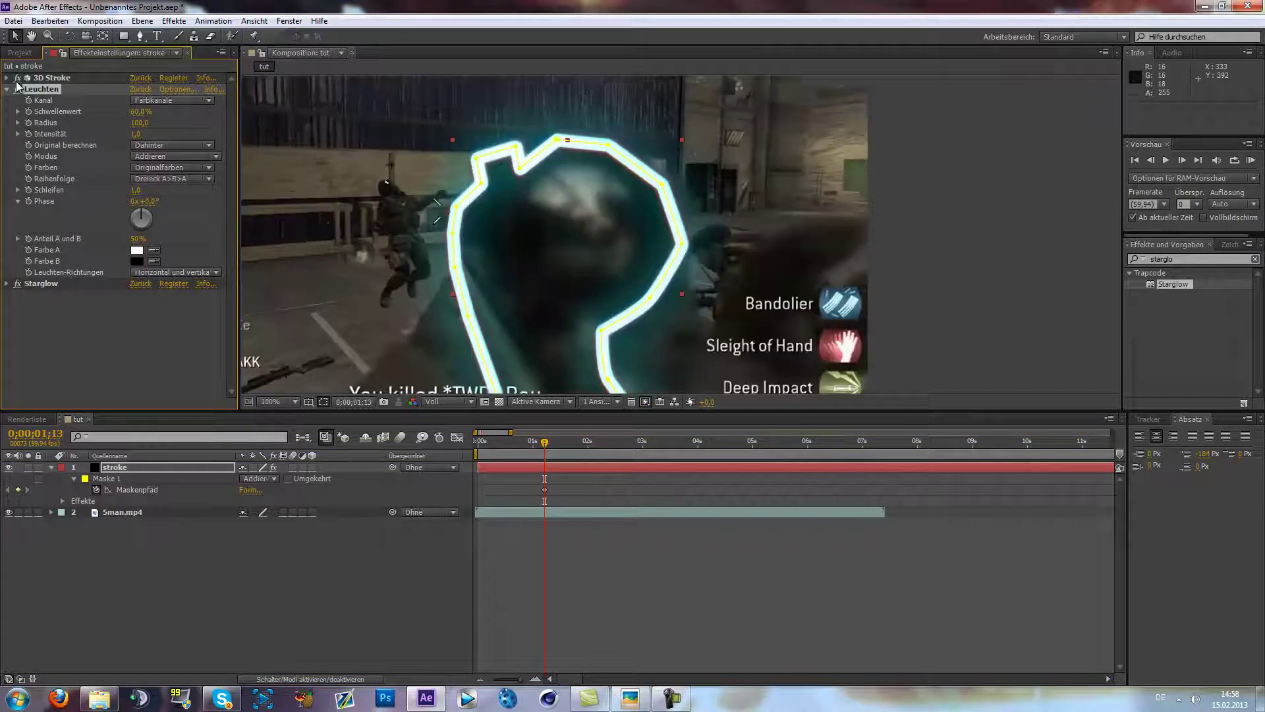
click(17, 86)
click(17, 86)
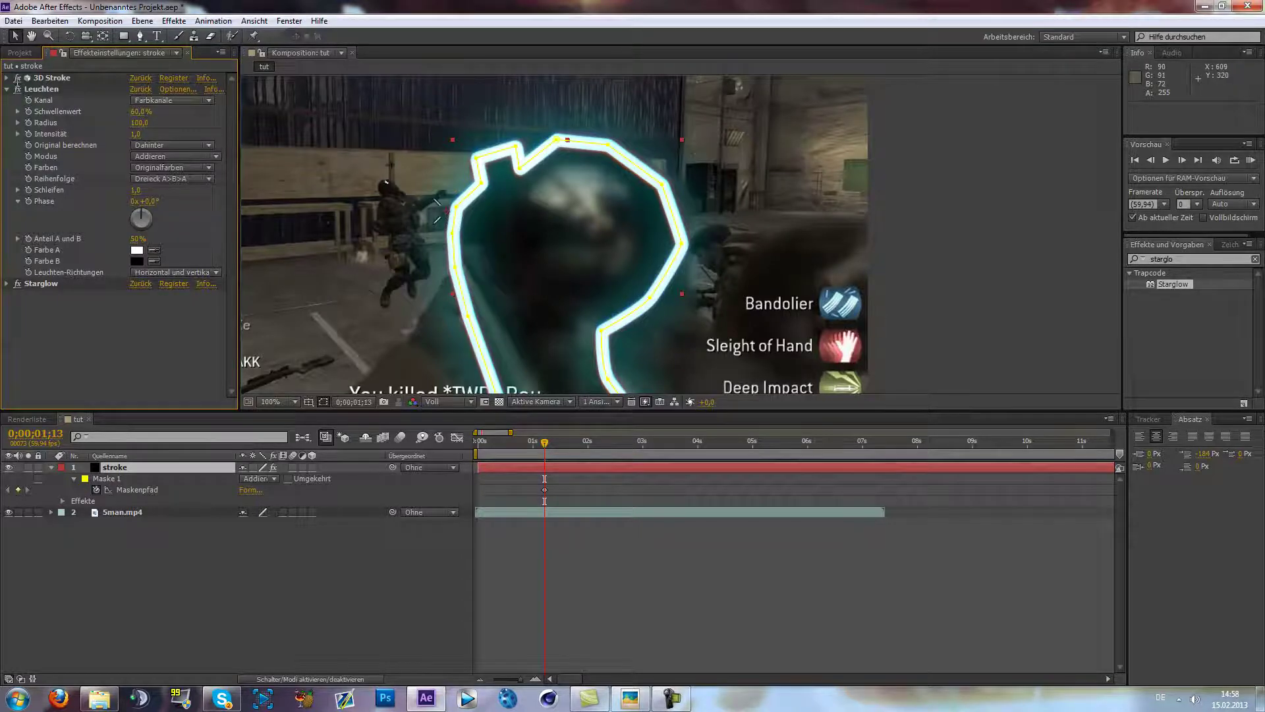
Step: At 0;00;01;23, shift the whole mask outline by 78, 44 pixels so it follows the moved rifle scope
key(comma)
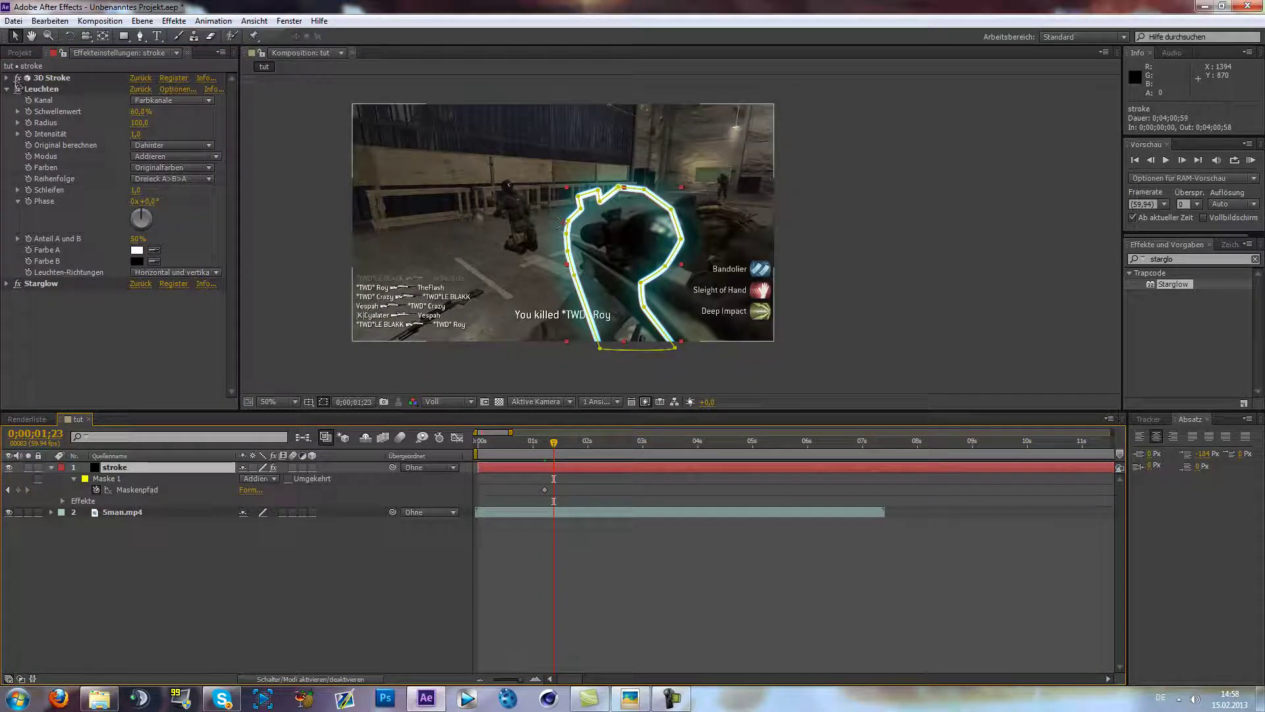
key(F2)
click(623, 187)
scroll(623, 187, up, 1)
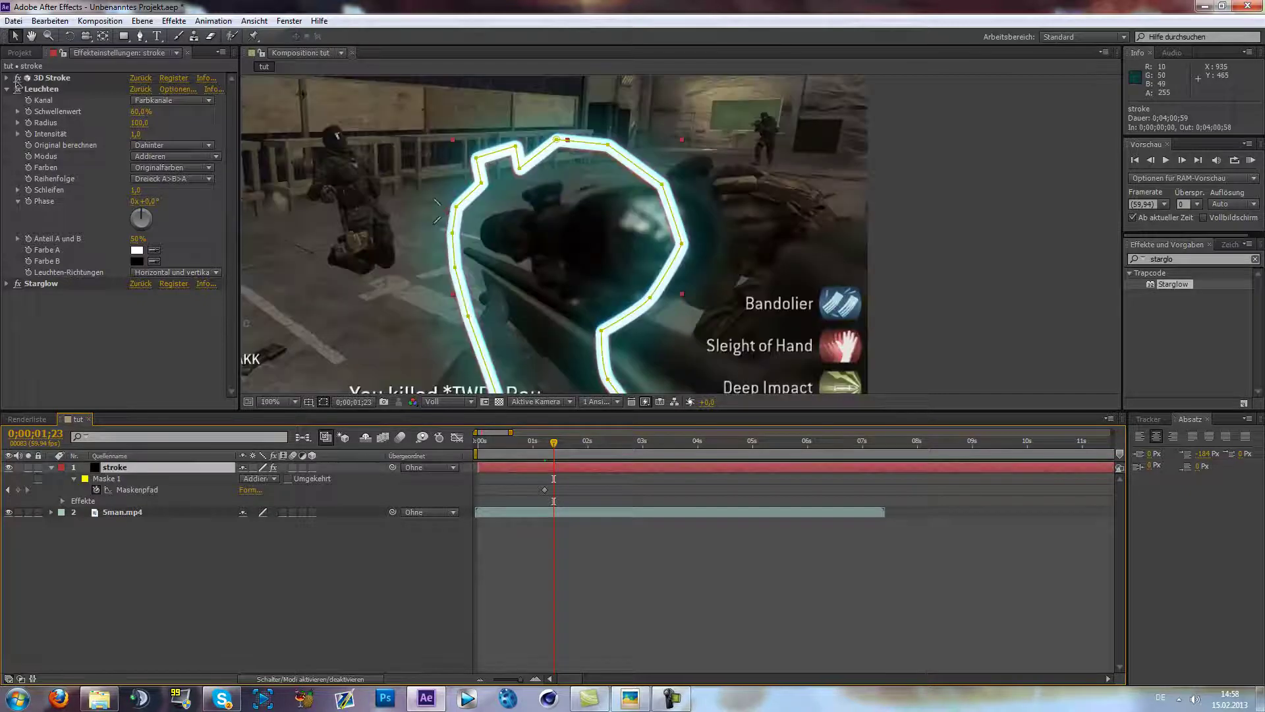
scroll(624, 187, down, 1)
double_click(623, 187)
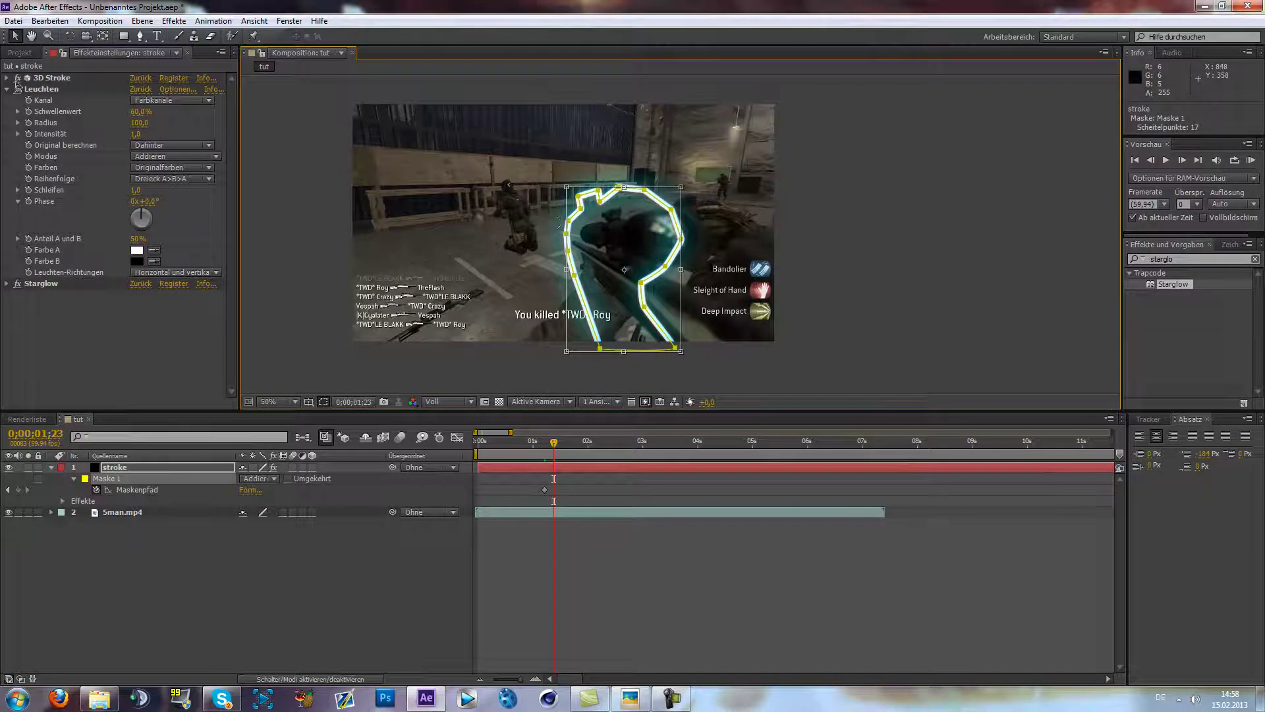
drag(614, 205, 641, 220)
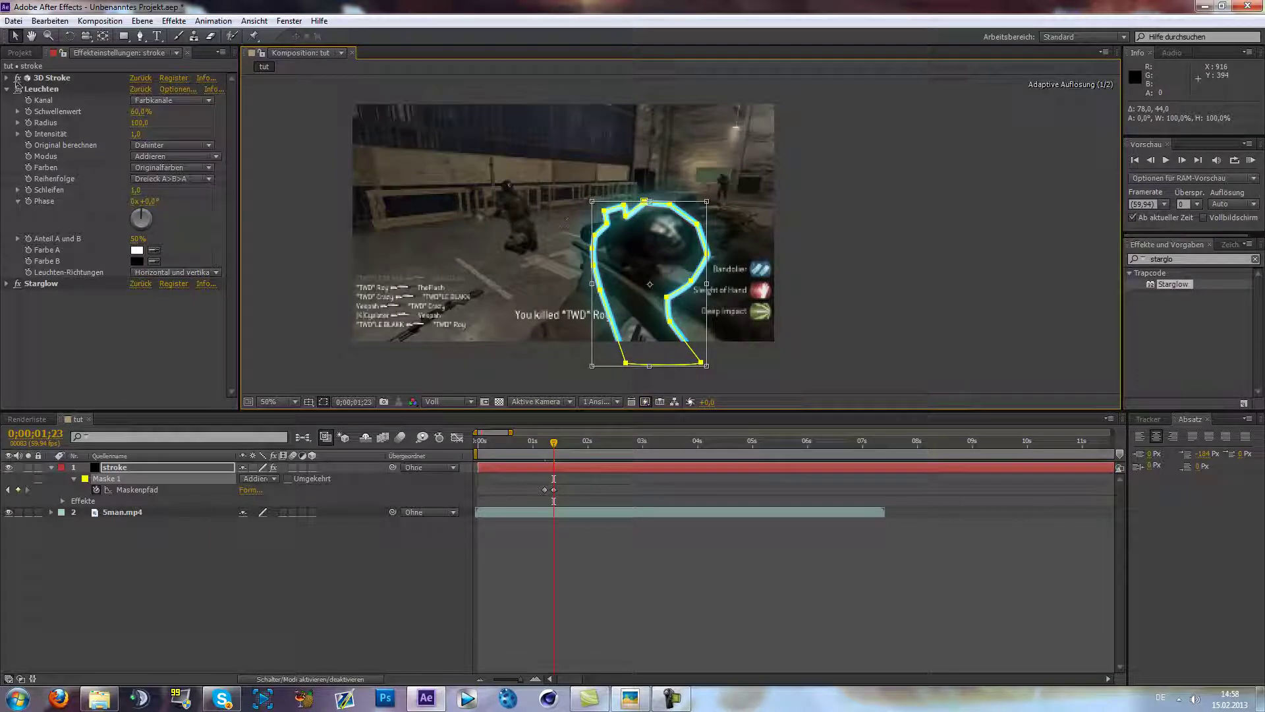
key(Return)
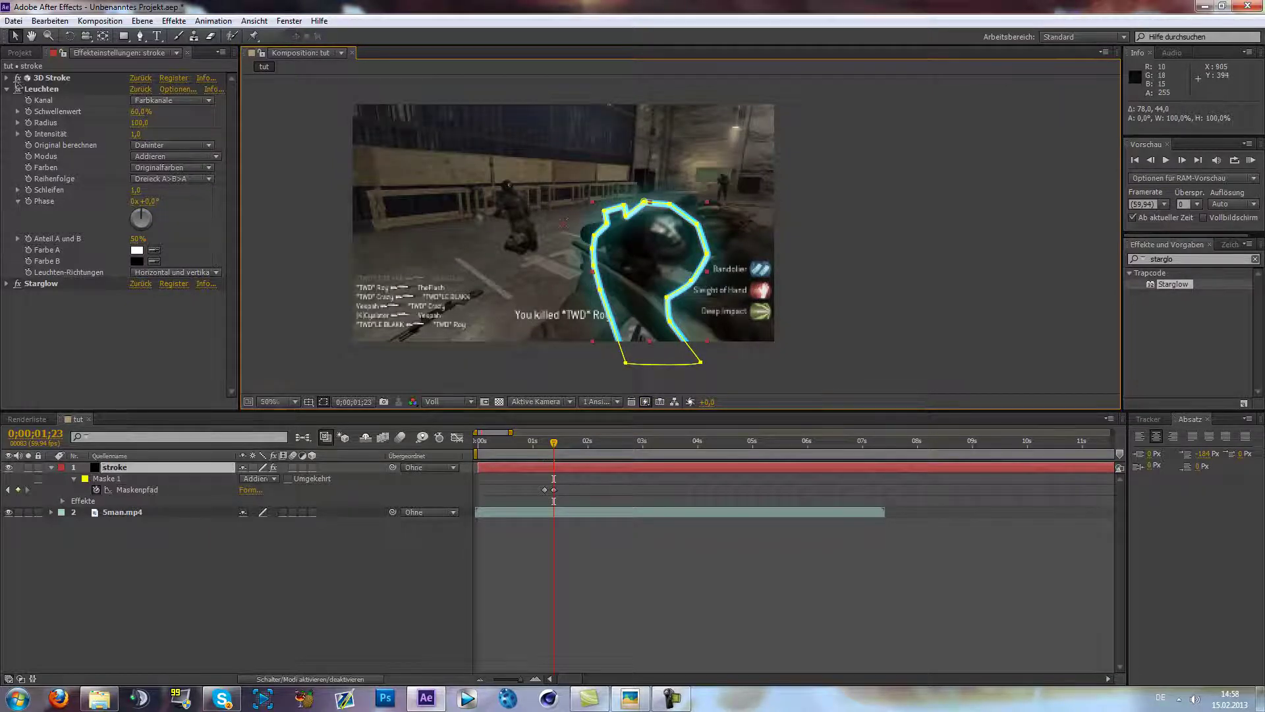
Step: Reshape the mask beside the scope by pulling its left-hand points outward to trace the front edge of the rifle
scroll(636, 233, up, 2)
scroll(636, 233, down, 1)
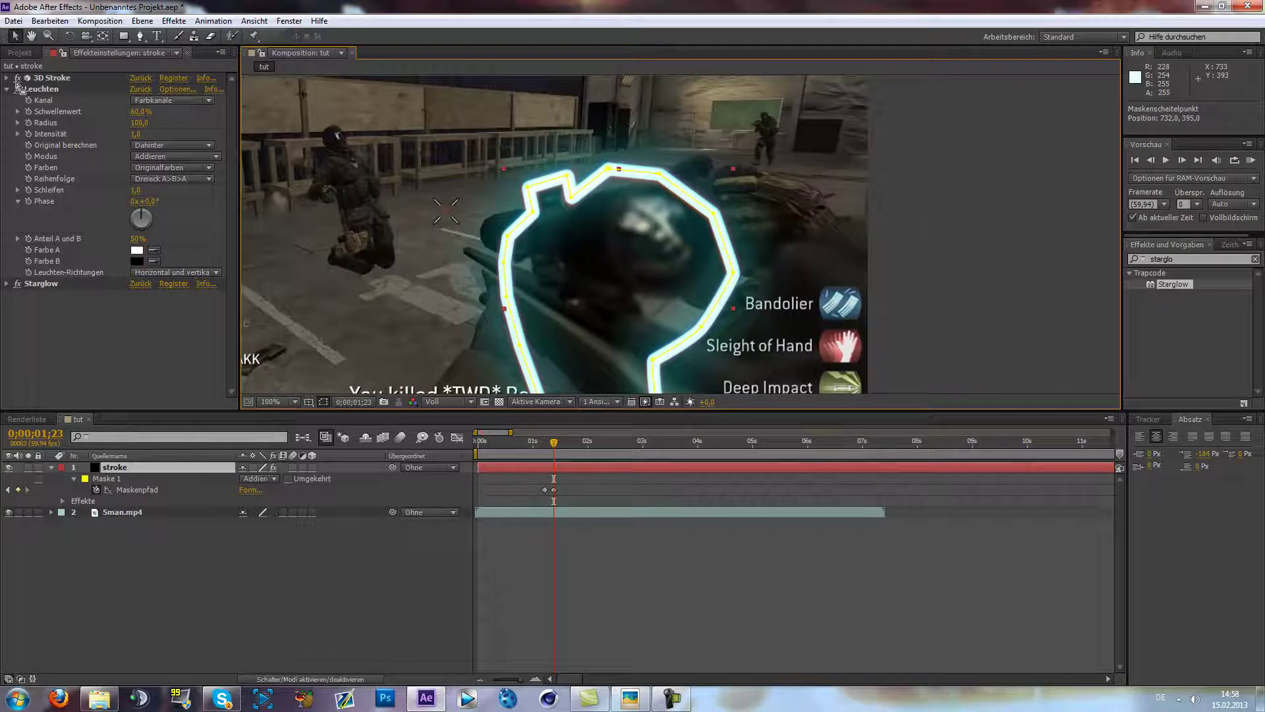
mouse_move(507, 235)
mouse_down()
mouse_move(478, 224)
mouse_move(487, 250)
mouse_up()
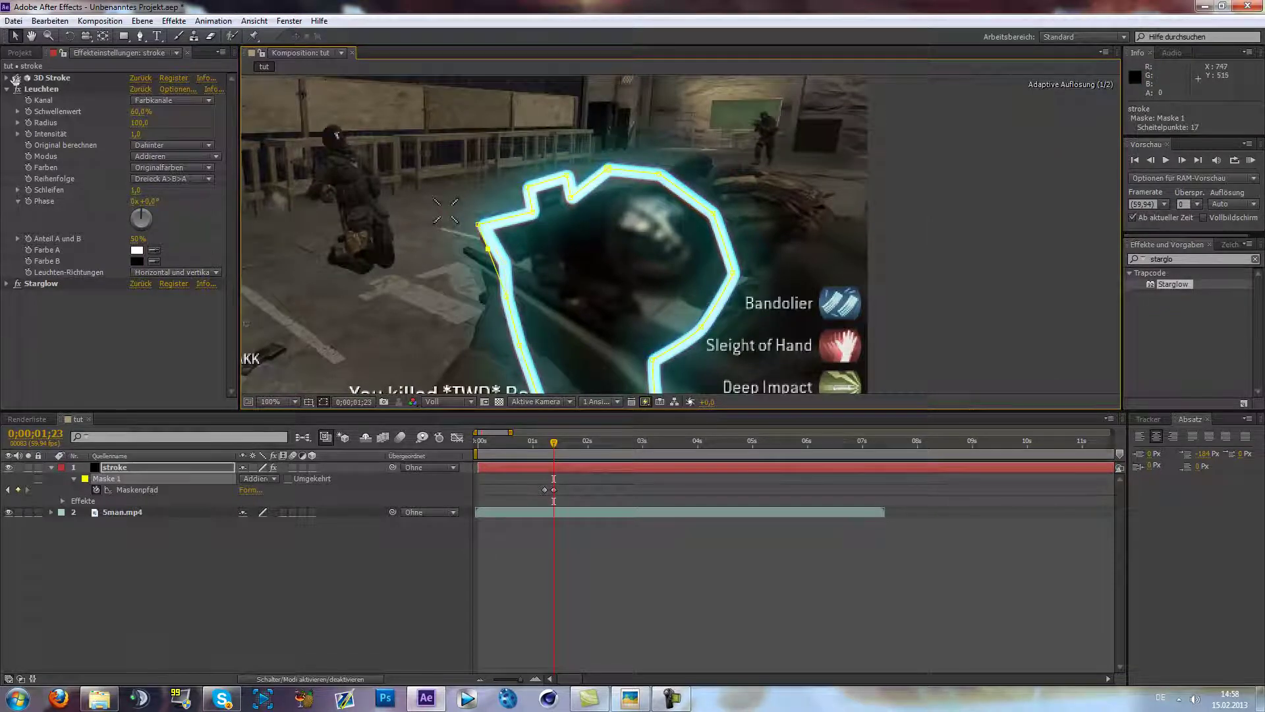
key(ctrl+z)
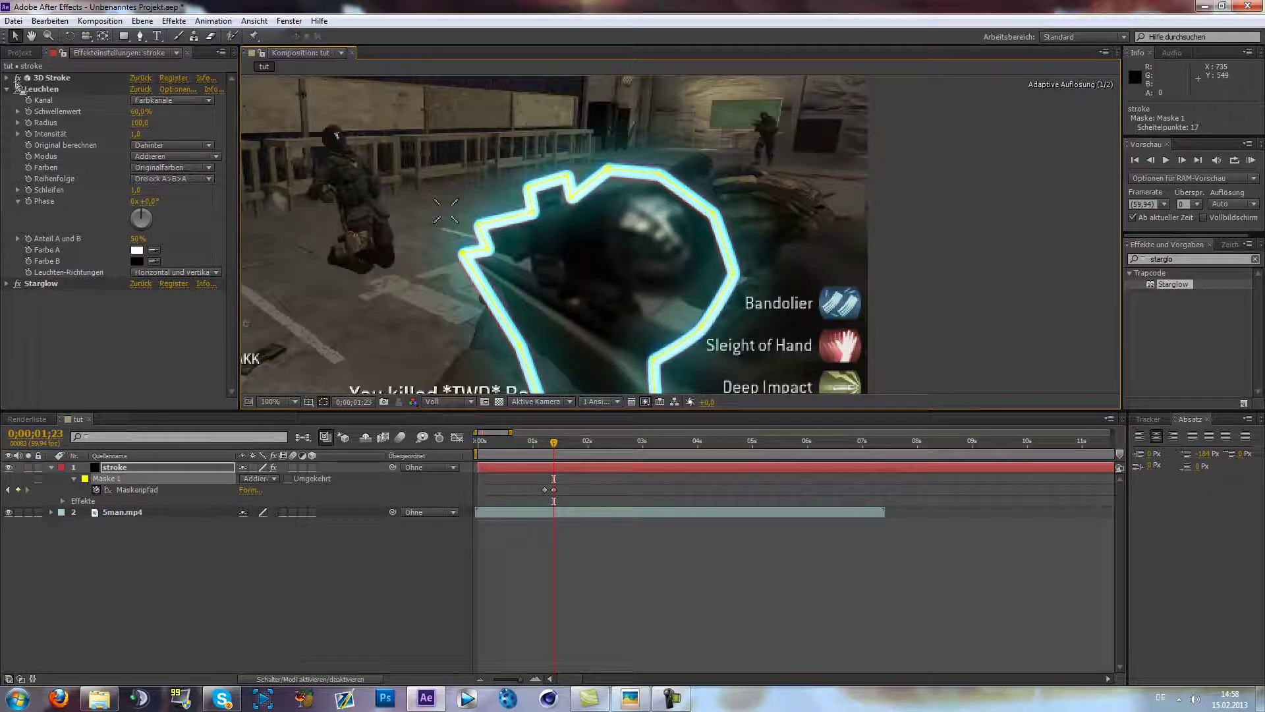
drag(507, 334, 493, 267)
scroll(493, 267, down, 1)
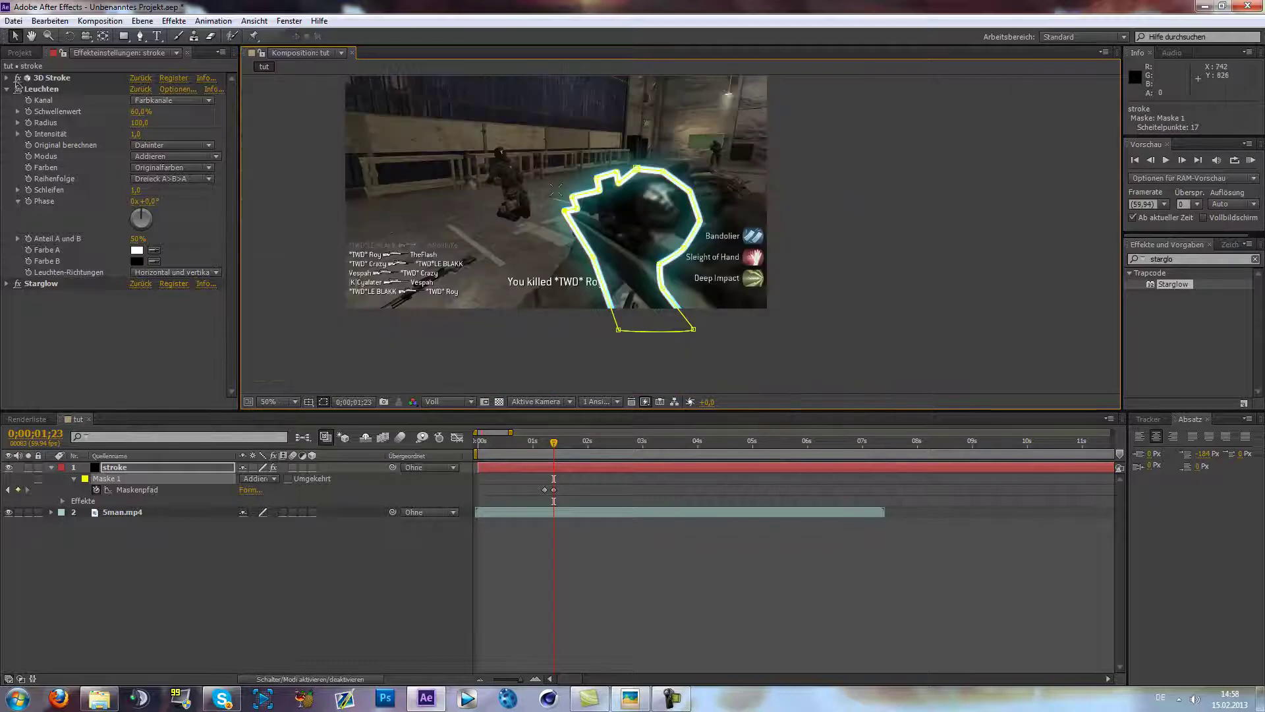
Step: Move the mask's bottom points below the frame toward the right and curve the lower right edge around the rifle's rear
key(ctrl+z)
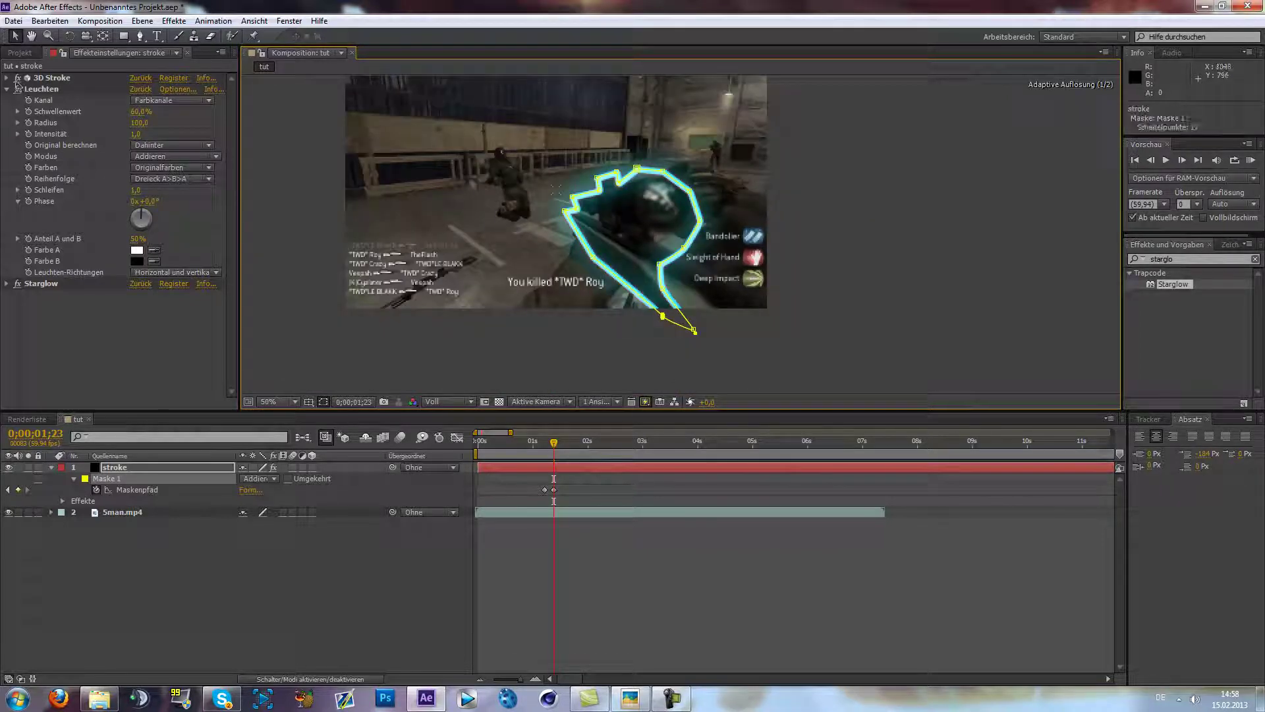
key(ctrl+z)
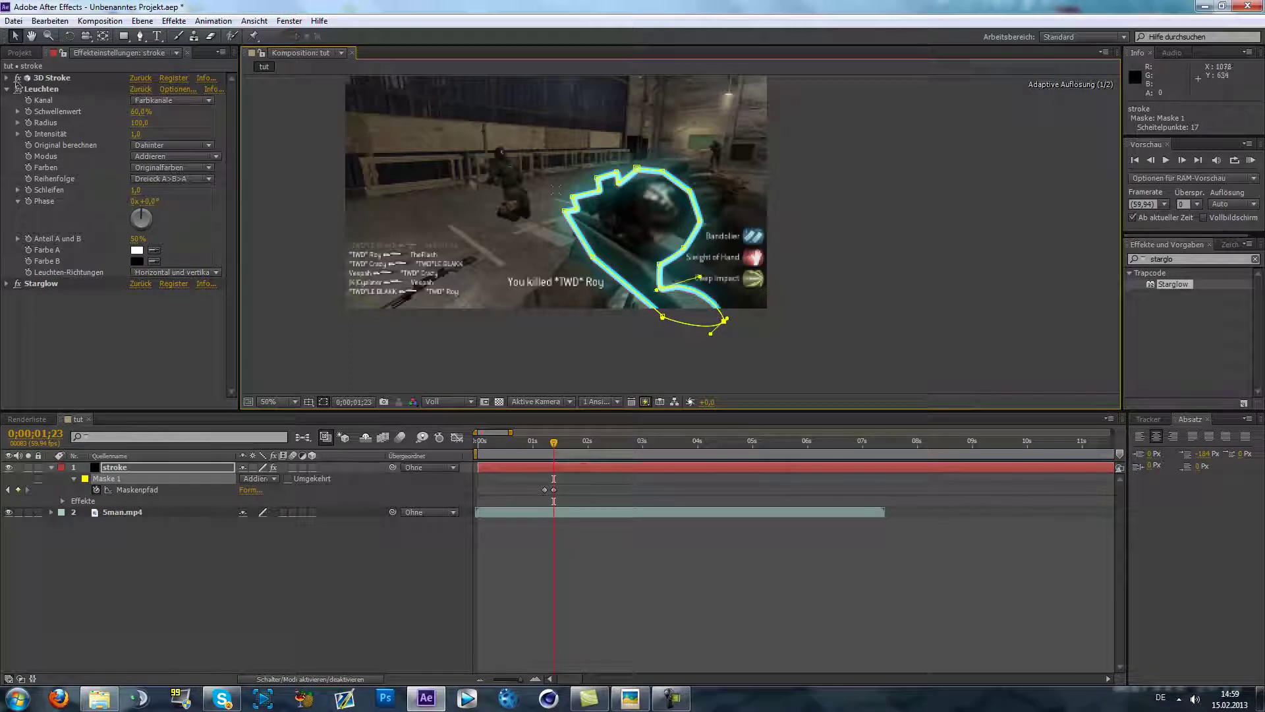
drag(665, 292, 699, 272)
key(ctrl+z)
key(ctrl+z)
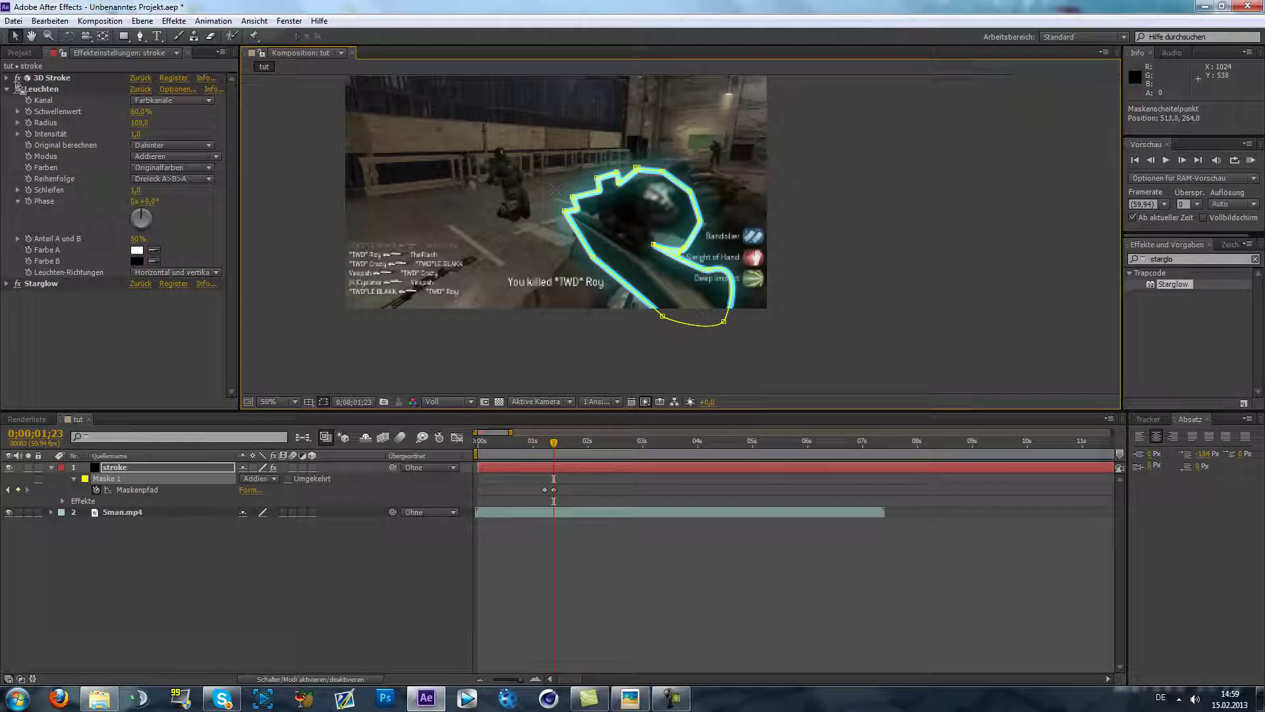
Step: Refine the mask's inner bend beneath the scope, adjusting its points and curve handles to round the scope's lower edge
key(ctrl+z)
key(ctrl+z)
key(ctrl+z)
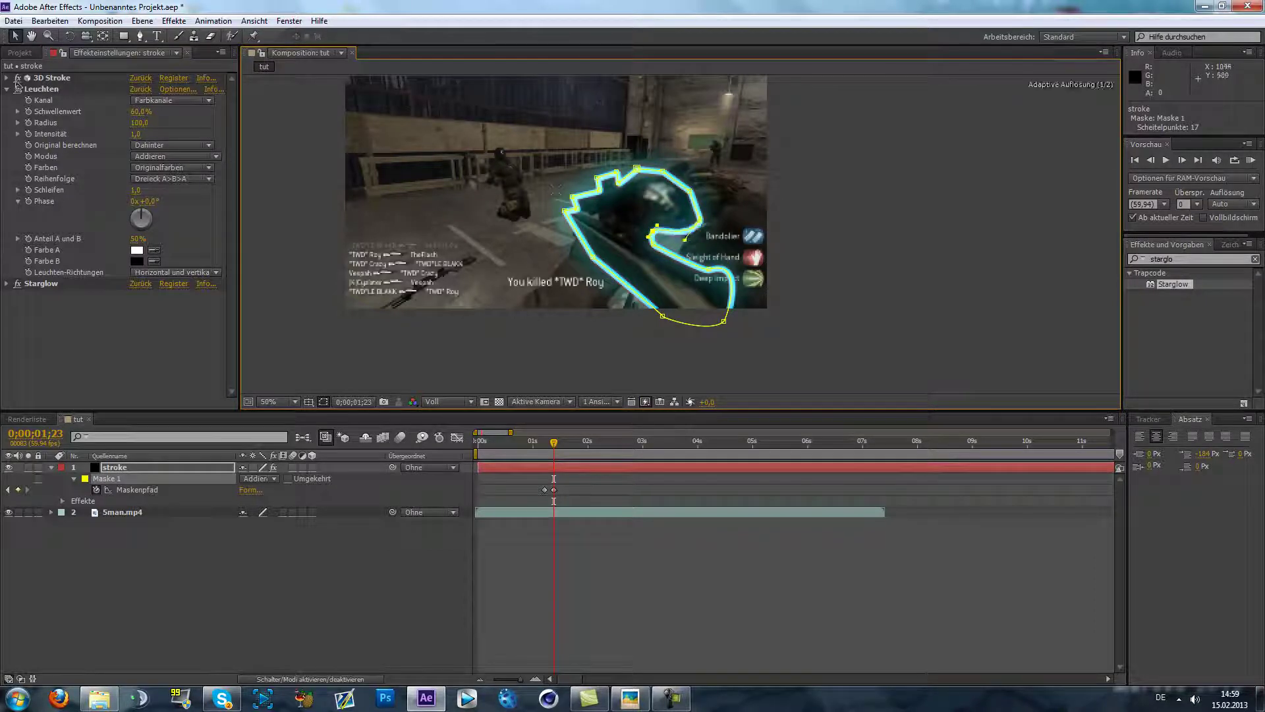
key(ctrl+z)
key(ctrl+z)
key(ctrl+z)
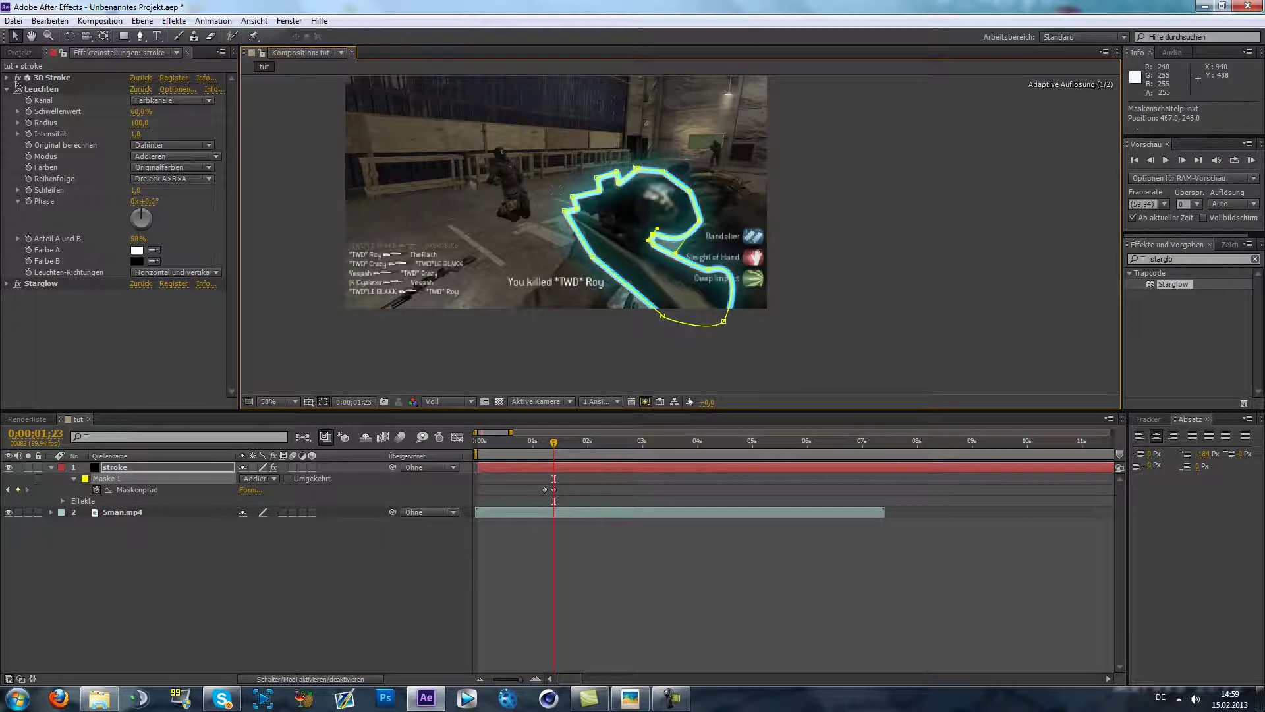
Step: Deselect the mask, go back to 0;00;01;11 and start a RAM preview of the animated outline
key(F2)
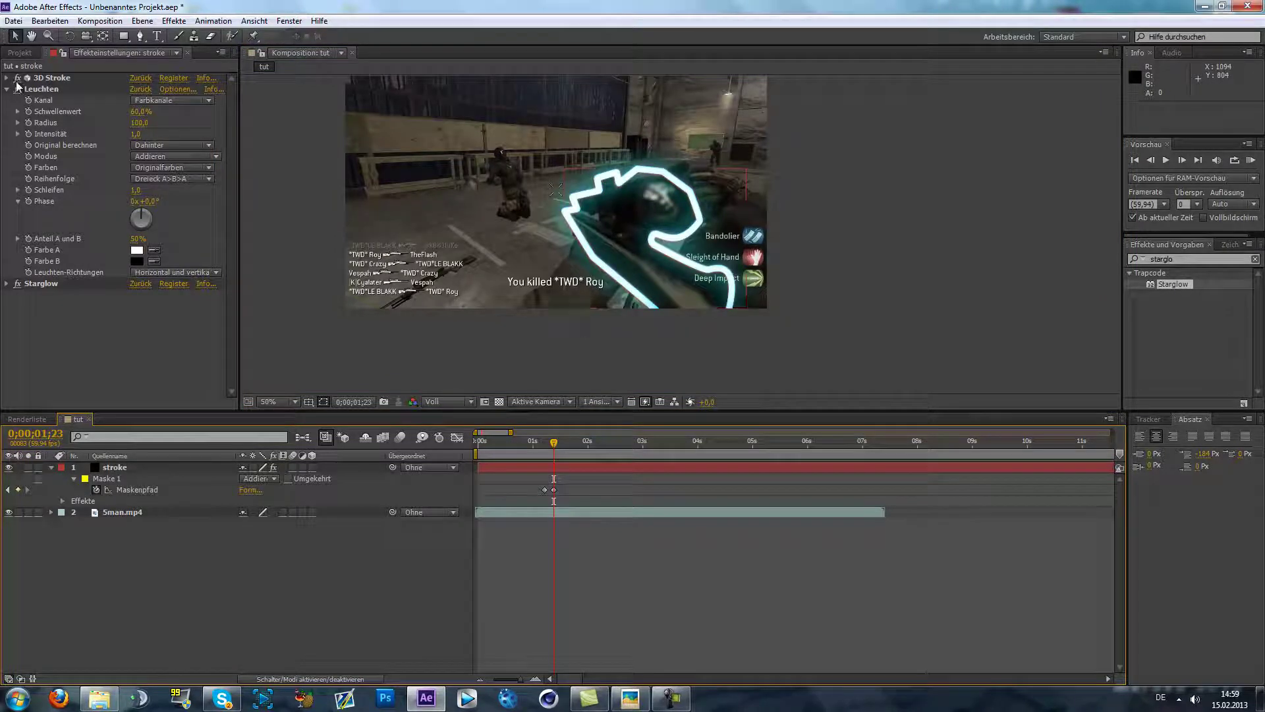
key(j)
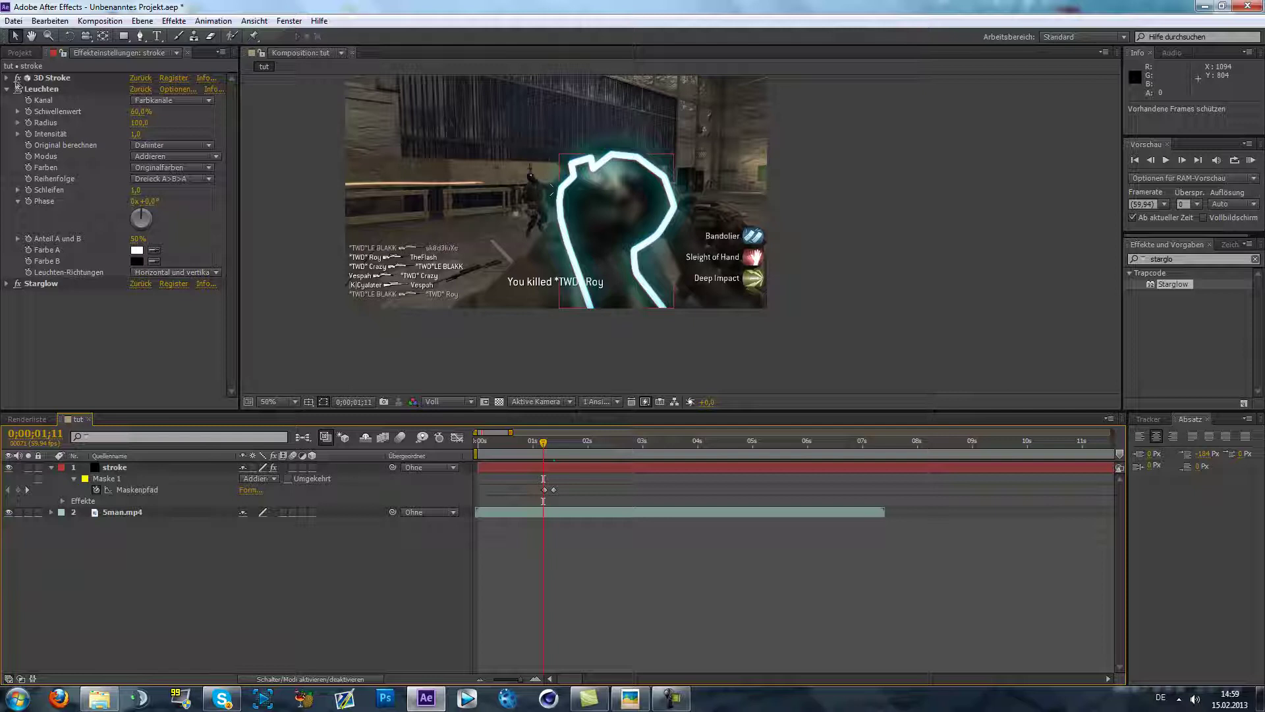
key(KP_0)
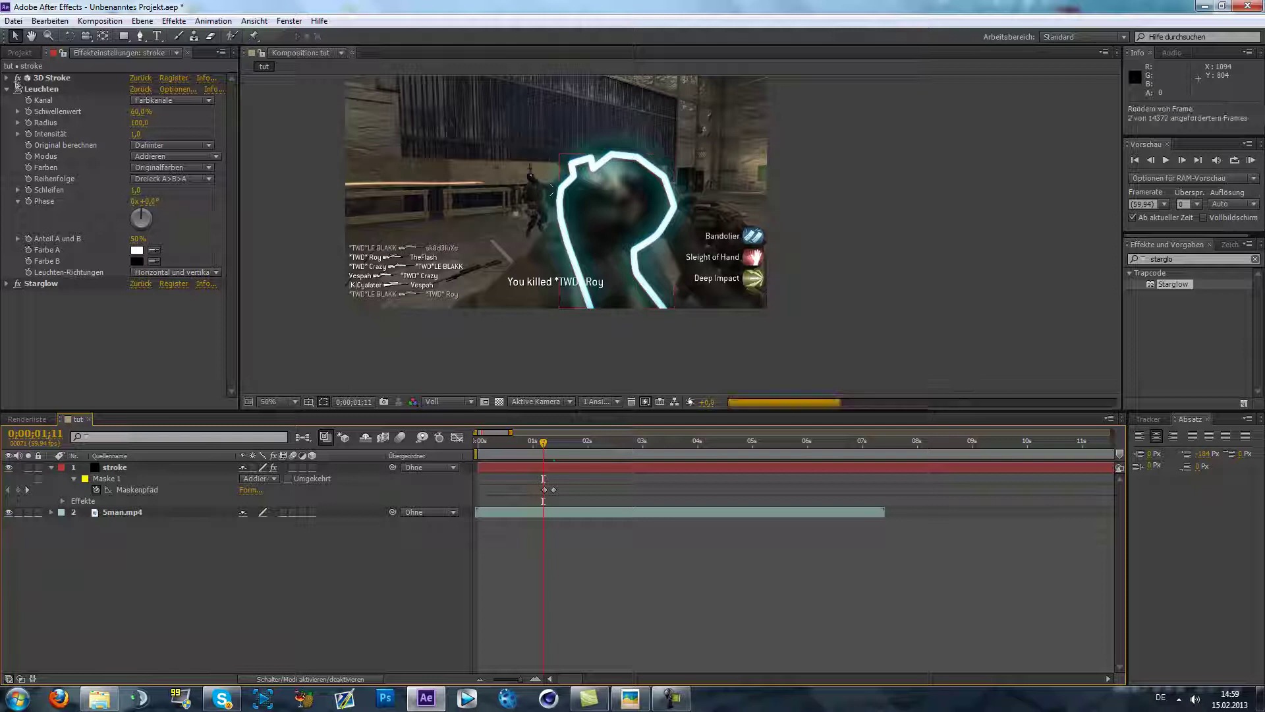